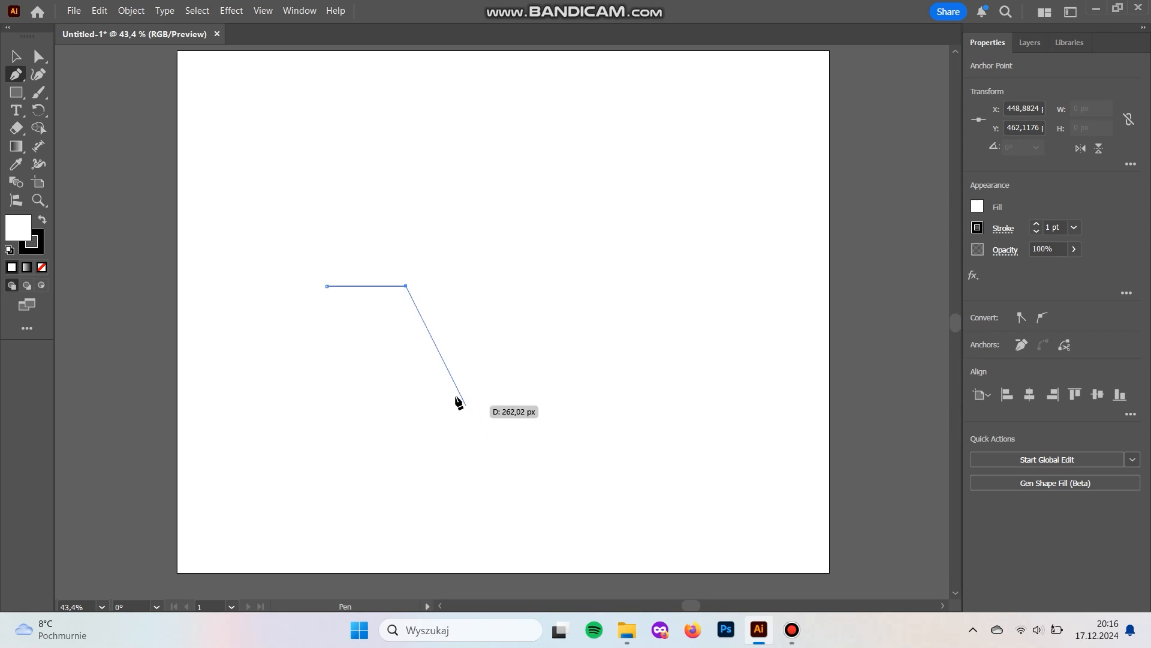
Draw the check mark's inner edge with the Pen tool, curving through the inner vertex up to the long arm's flat horizontal top.
drag(473, 412, 511, 437)
click(473, 412)
drag(625, 89, 651, 56)
click(626, 223)
click(783, 223)
Draw the outer edge with curved segments down to the lower tip and back up, closing the path at its starting point.
key(ctrl+minus)
drag(572, 429, 717, 262)
key(ctrl+minus)
drag(474, 455, 651, 281)
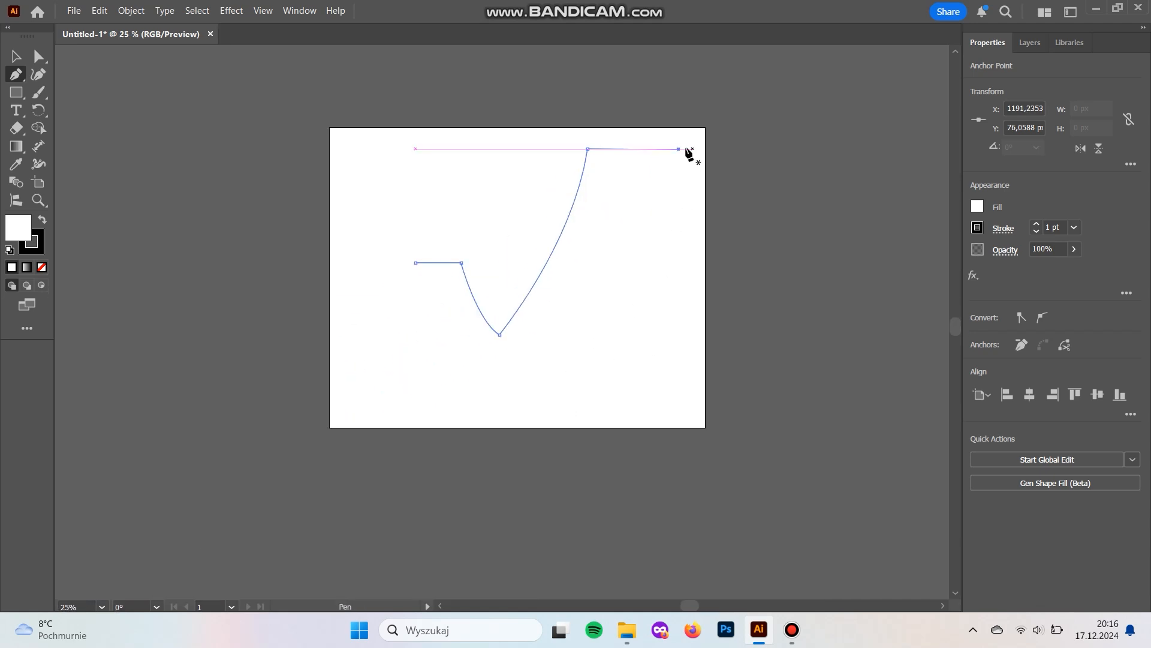
drag(517, 479, 506, 521)
drag(406, 299, 473, 431)
click(585, 472)
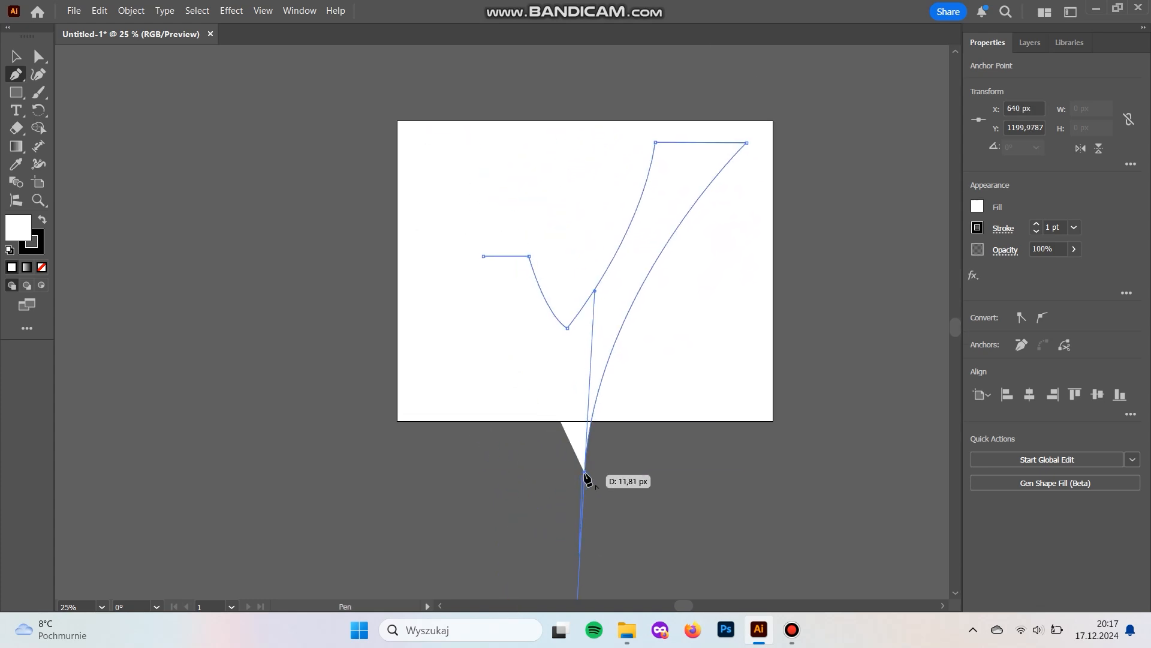
drag(483, 256, 422, 186)
Move the lower tip up inside the artboard to about X 584, Y 983 px and reshape the long arm's outer curve.
key(a)
drag(585, 472, 568, 408)
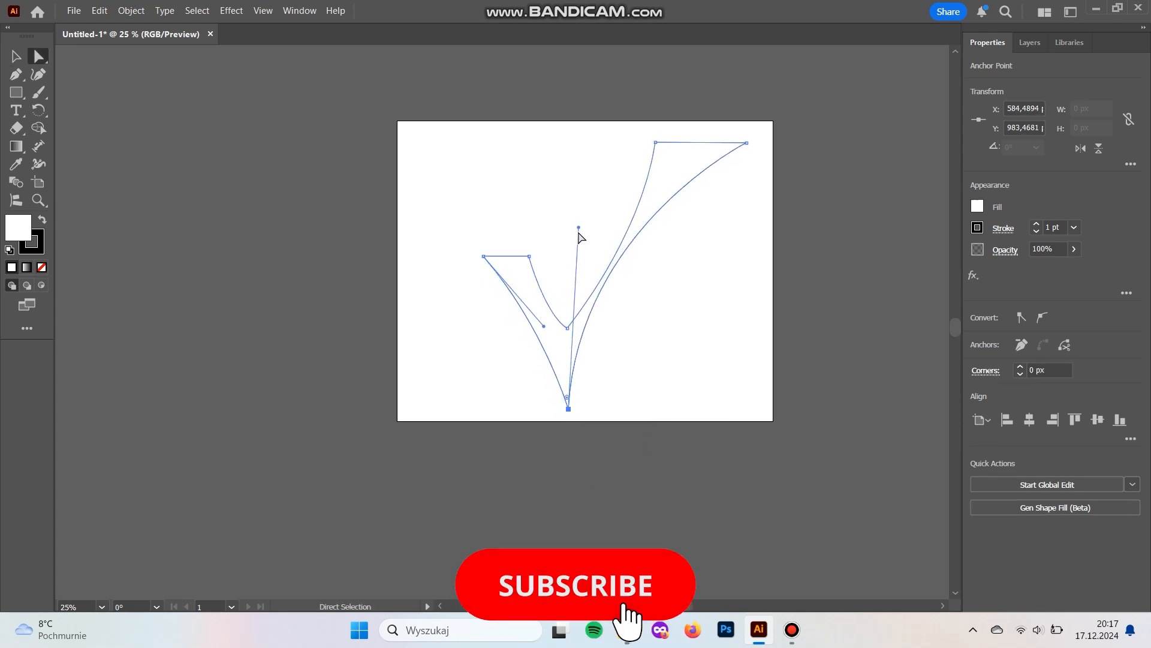
drag(580, 227, 643, 232)
click(736, 346)
key(ctrl+plus)
Straighten the short arm's inner curve by adjusting the direction handle of the inner vertex.
click(567, 360)
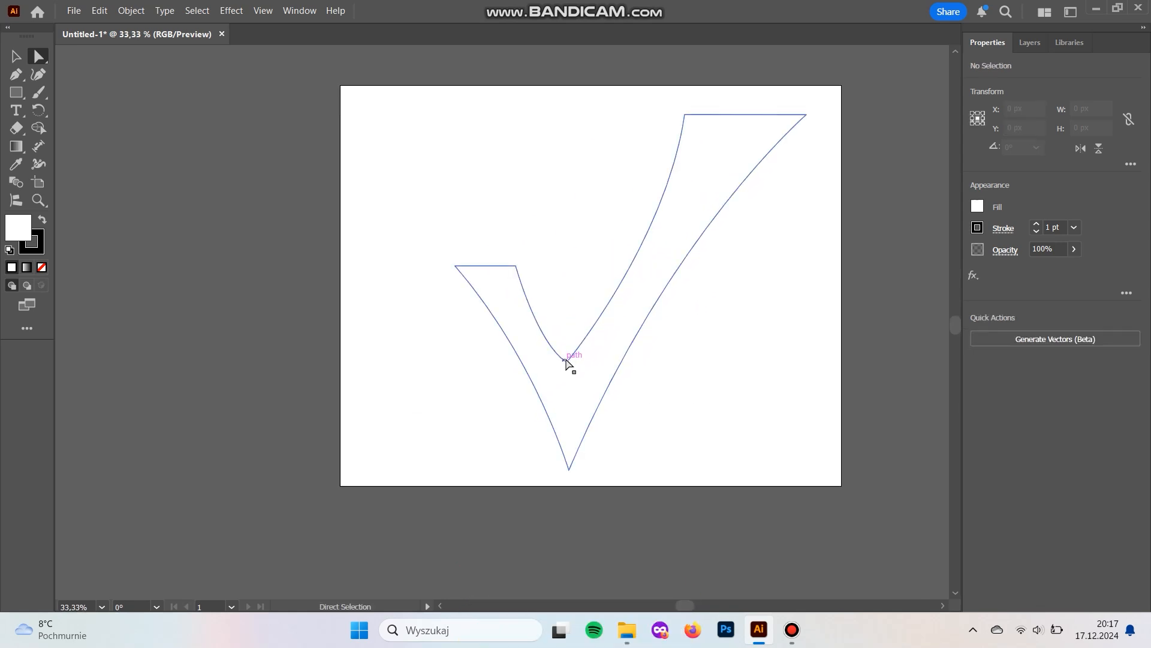
click(567, 361)
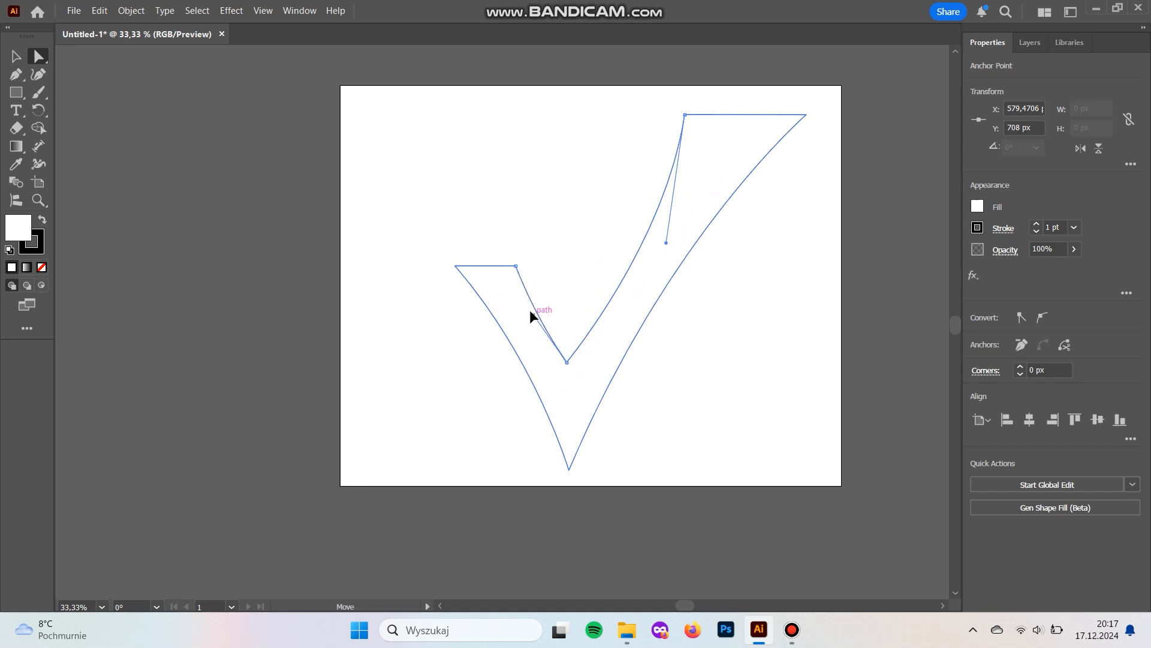
click(585, 254)
drag(579, 226, 482, 226)
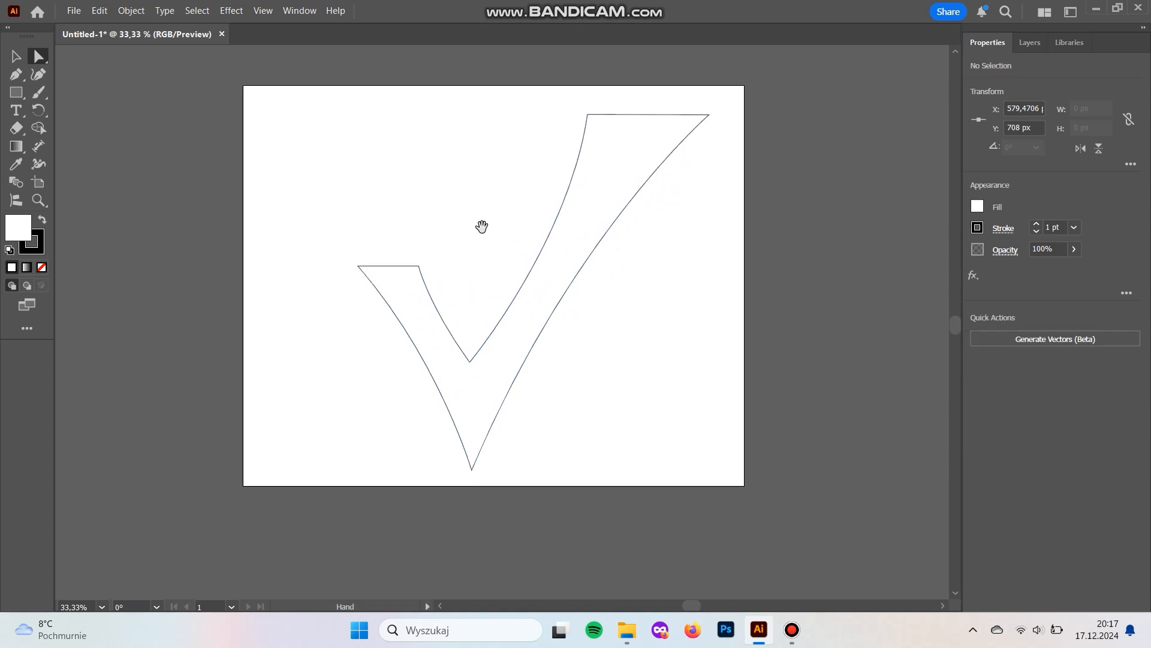
Shift the short arm's left tip slightly outward and bend the outer curve running down from it.
drag(358, 265, 342, 267)
mouse_move(431, 349)
mouse_down()
mouse_move(430, 325)
mouse_move(435, 337)
mouse_up()
click(673, 285)
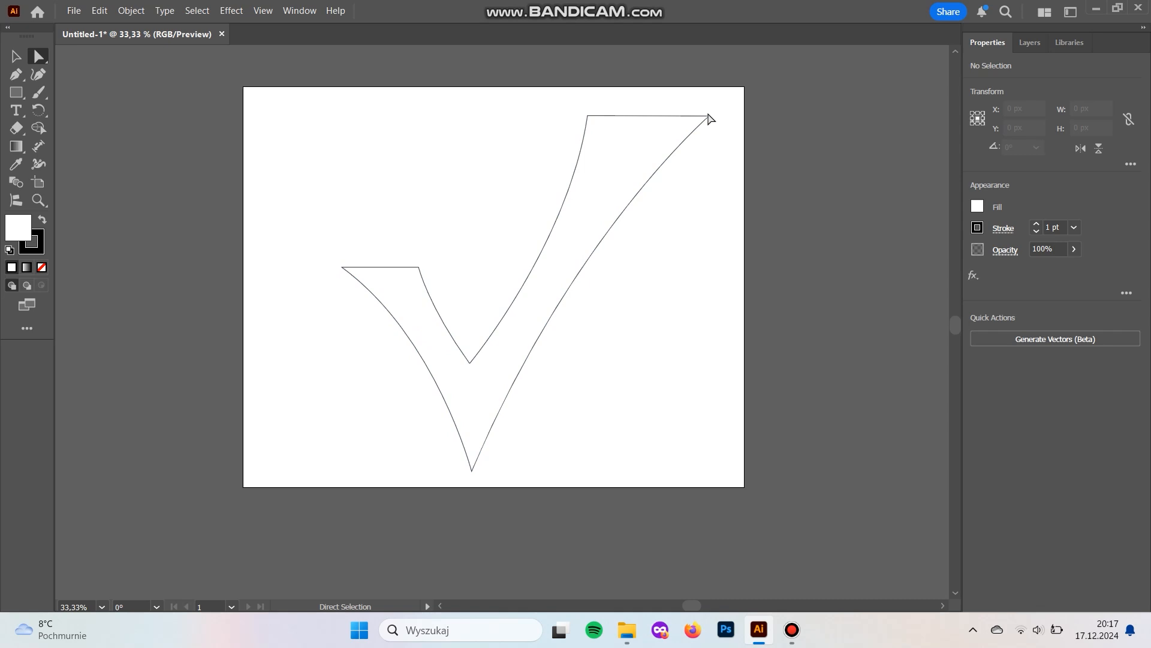
Adjust the direction handles of the long arm to refine its outer and inner curves.
click(709, 116)
drag(569, 236, 573, 216)
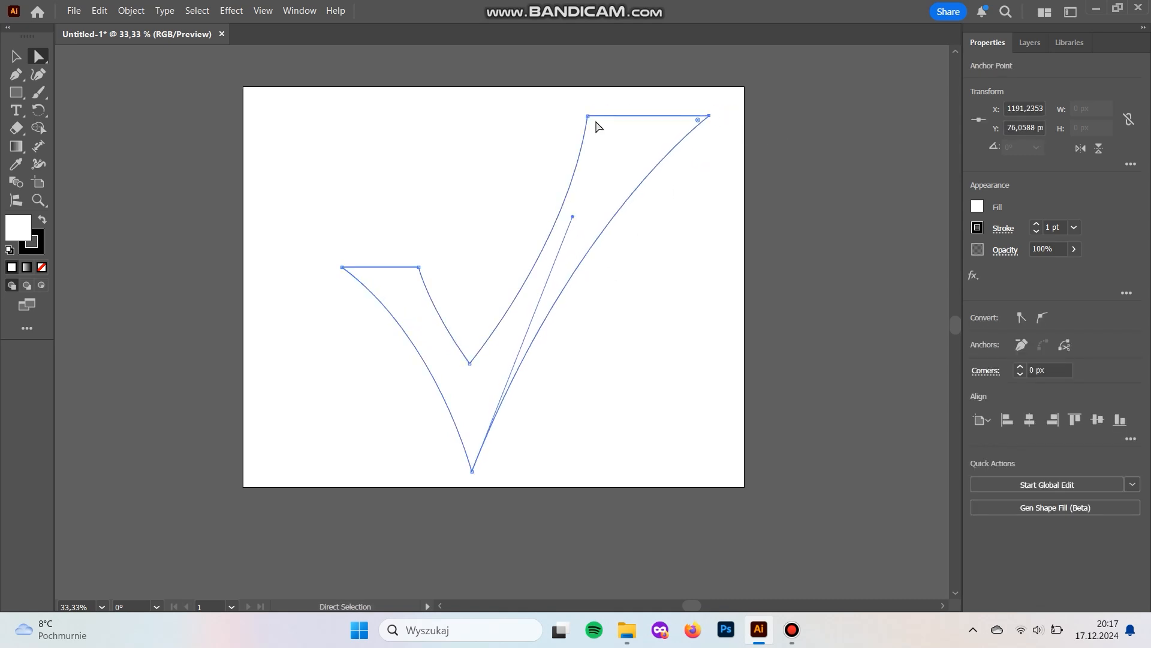
click(587, 116)
drag(570, 245, 579, 239)
Deepen the short arm's inner curve, then extend its left tip to about X 191 px and bow its outer edge more.
click(470, 361)
drag(428, 307, 430, 323)
drag(342, 267, 318, 266)
drag(414, 336, 435, 327)
click(310, 284)
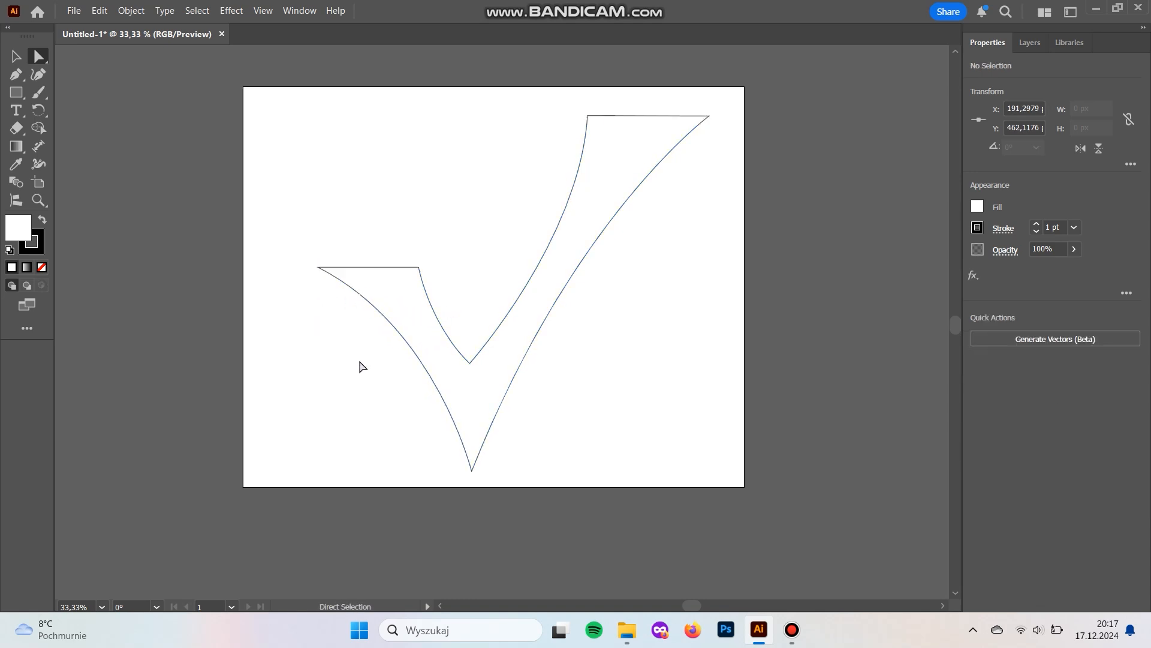
Nudge the whole outline slightly up and to the right and soften the short arm's inner curve at the inner vertex.
click(469, 363)
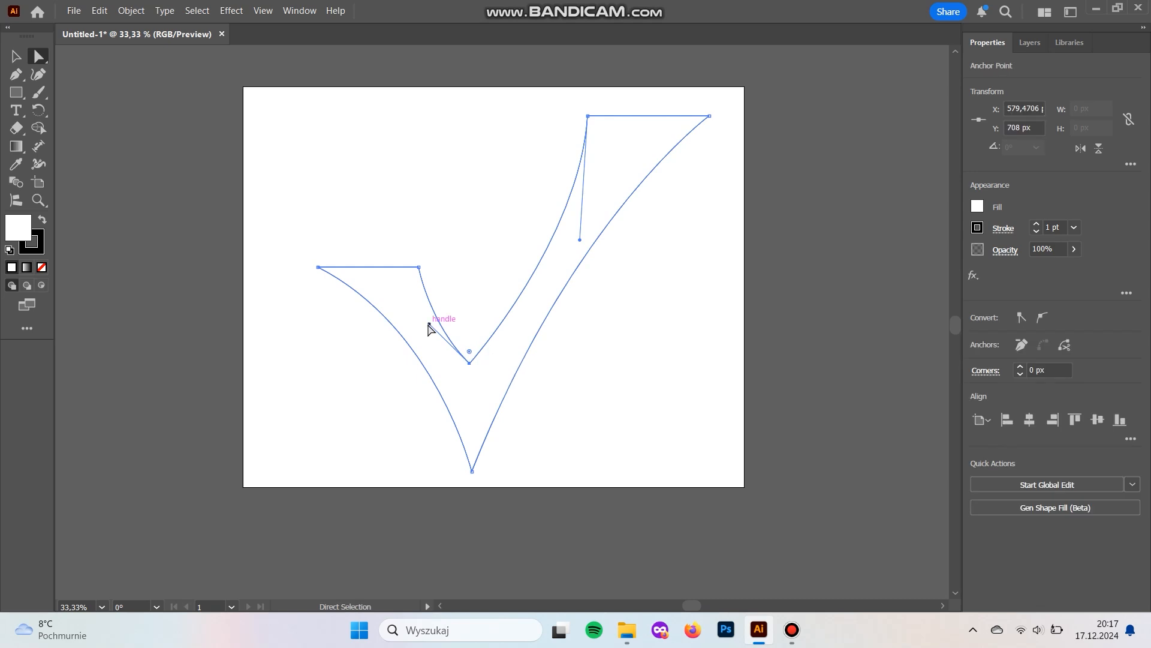
drag(431, 325, 435, 321)
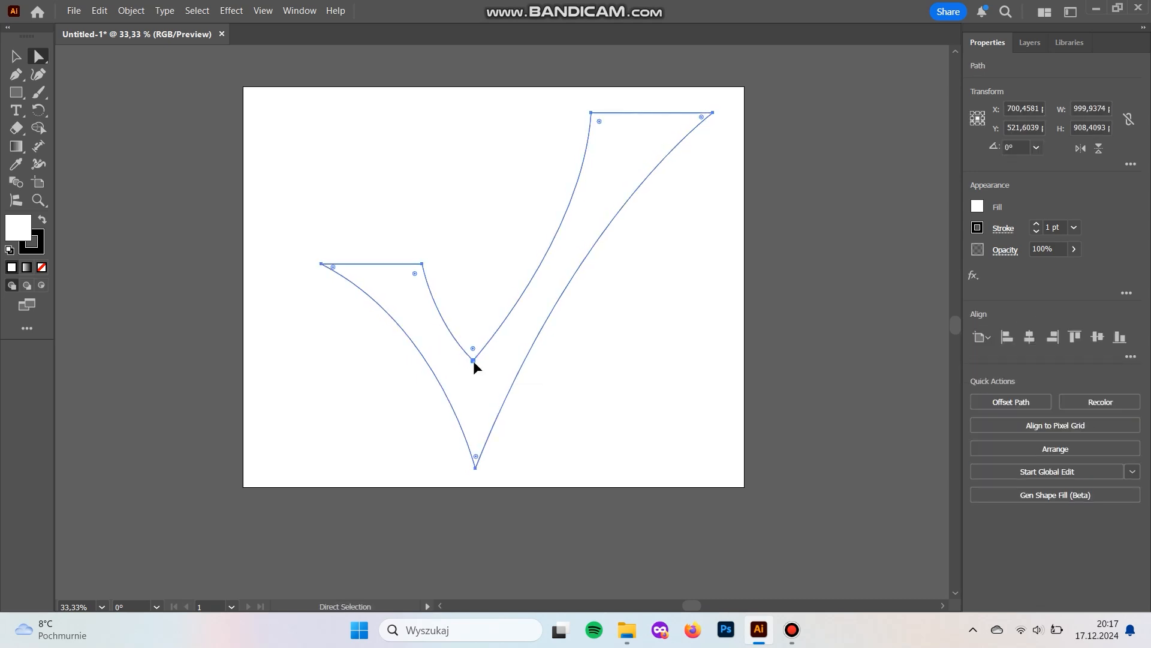
click(473, 361)
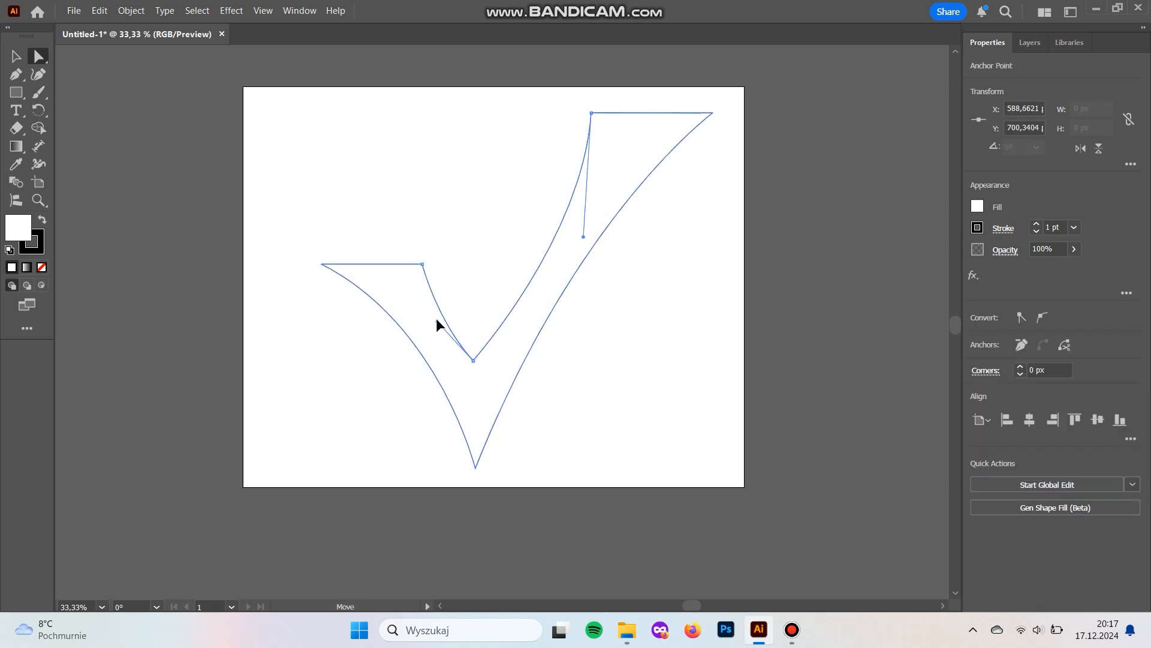
click(632, 401)
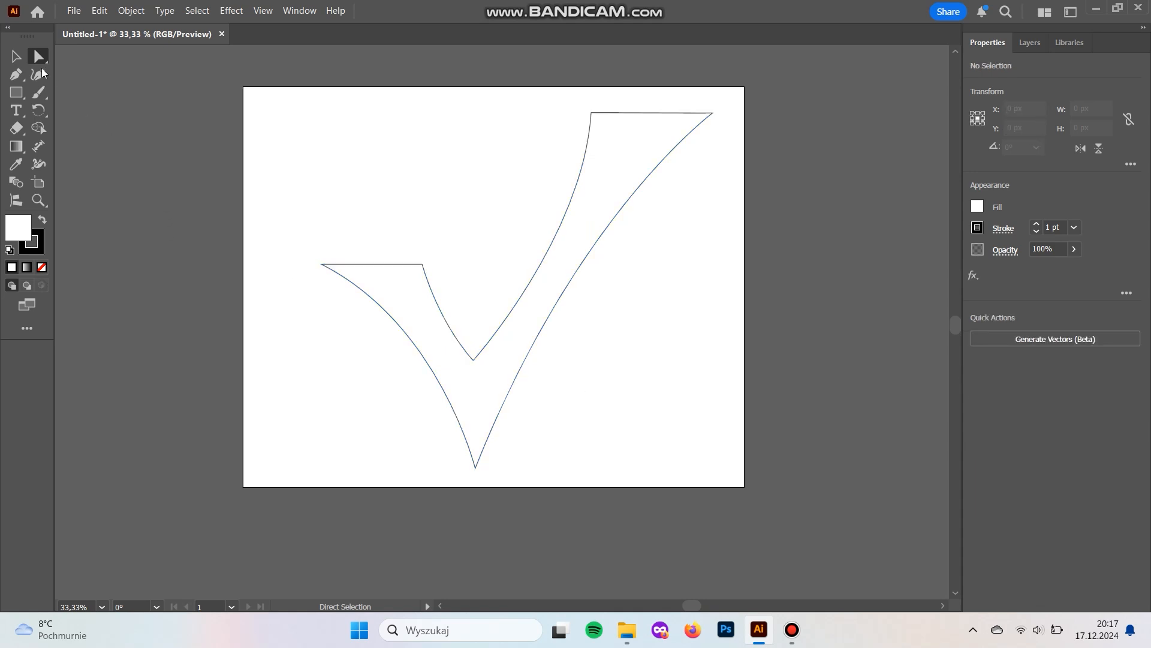
Swap the check mark's fill and stroke colors so it is filled black, and remove its stroke.
key(v)
drag(578, 428, 496, 346)
click(42, 221)
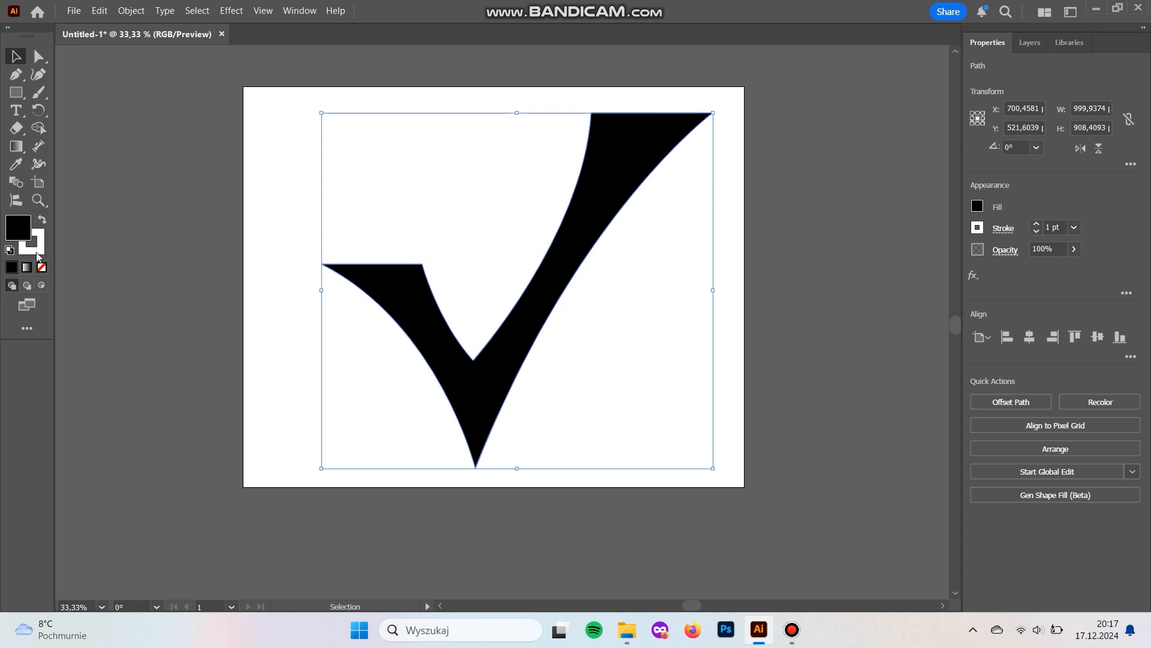
key(F6)
click(41, 270)
Fill the check mark with bright green 18B718.
double_click(18, 227)
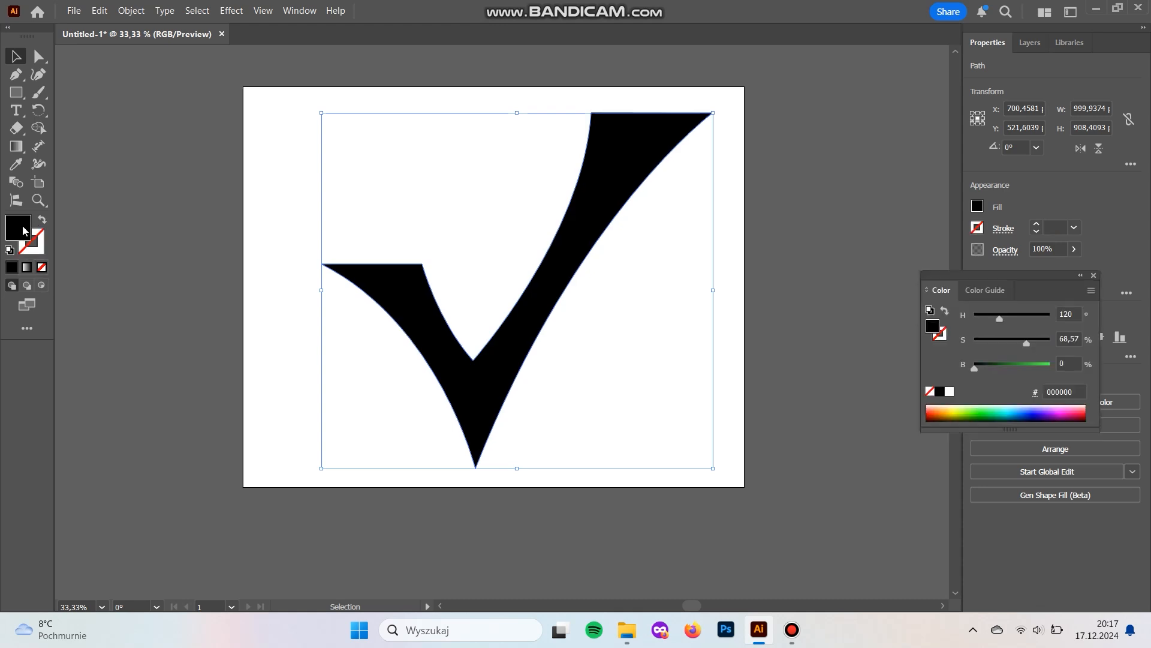
mouse_move(898, 239)
mouse_down()
mouse_move(930, 172)
mouse_move(905, 146)
mouse_move(938, 131)
mouse_up()
click(1107, 80)
click(715, 247)
Nudge the green check mark slightly to the left and flatten the two inner curves meeting at the inner vertex.
drag(659, 272, 632, 293)
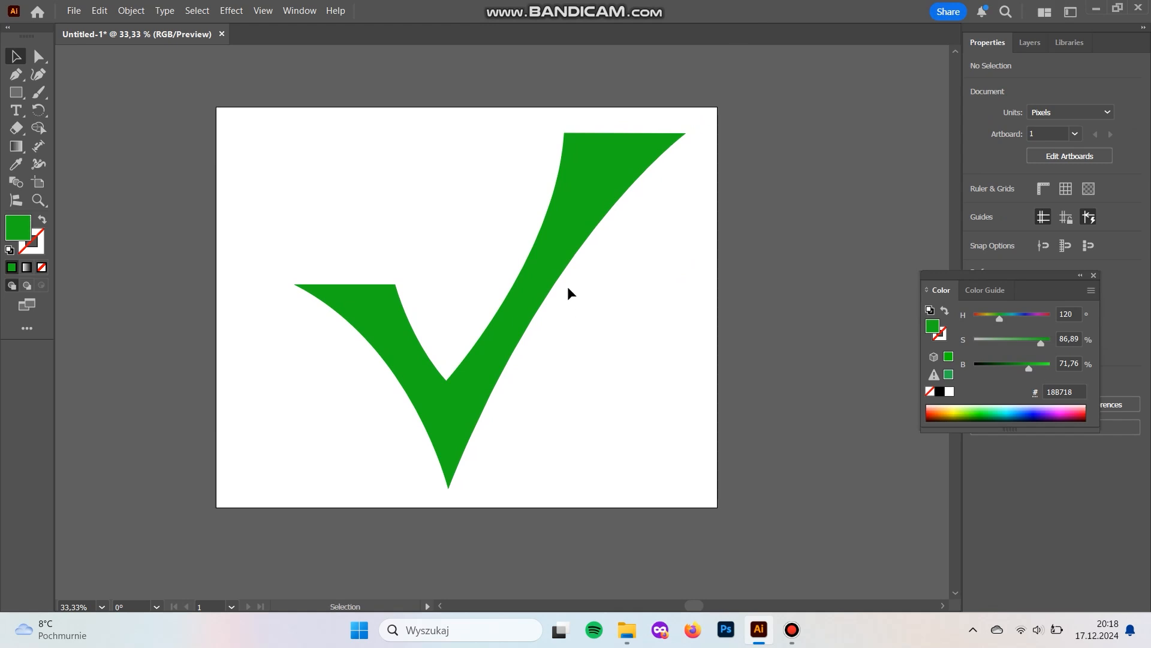
drag(546, 293, 539, 296)
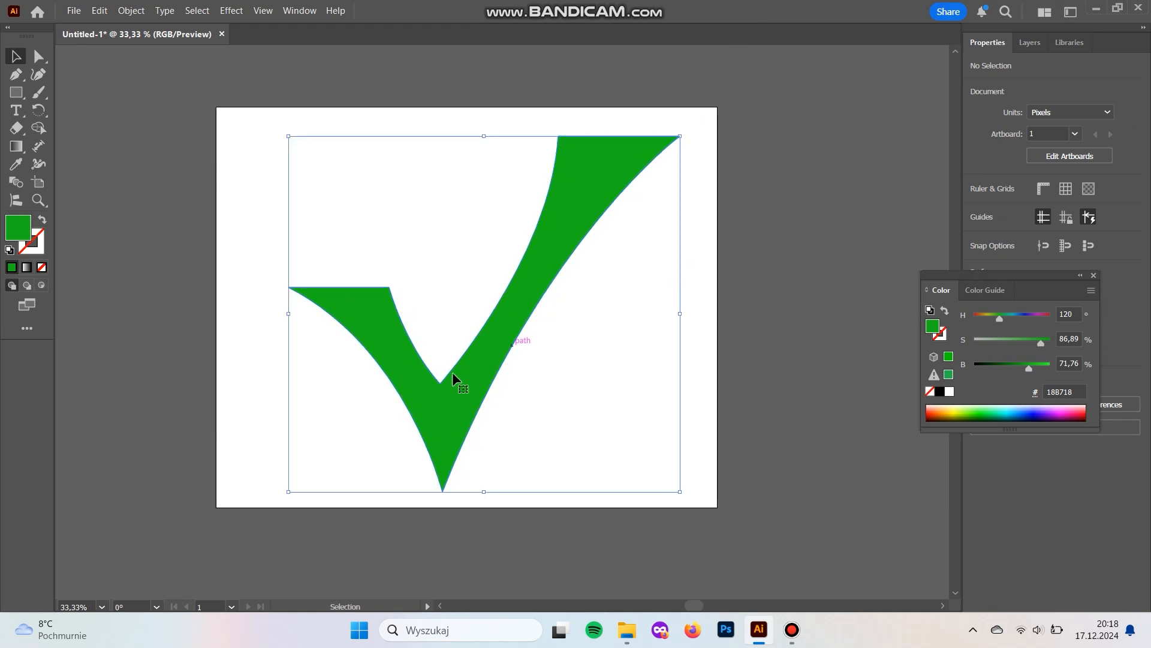
key(a)
click(441, 380)
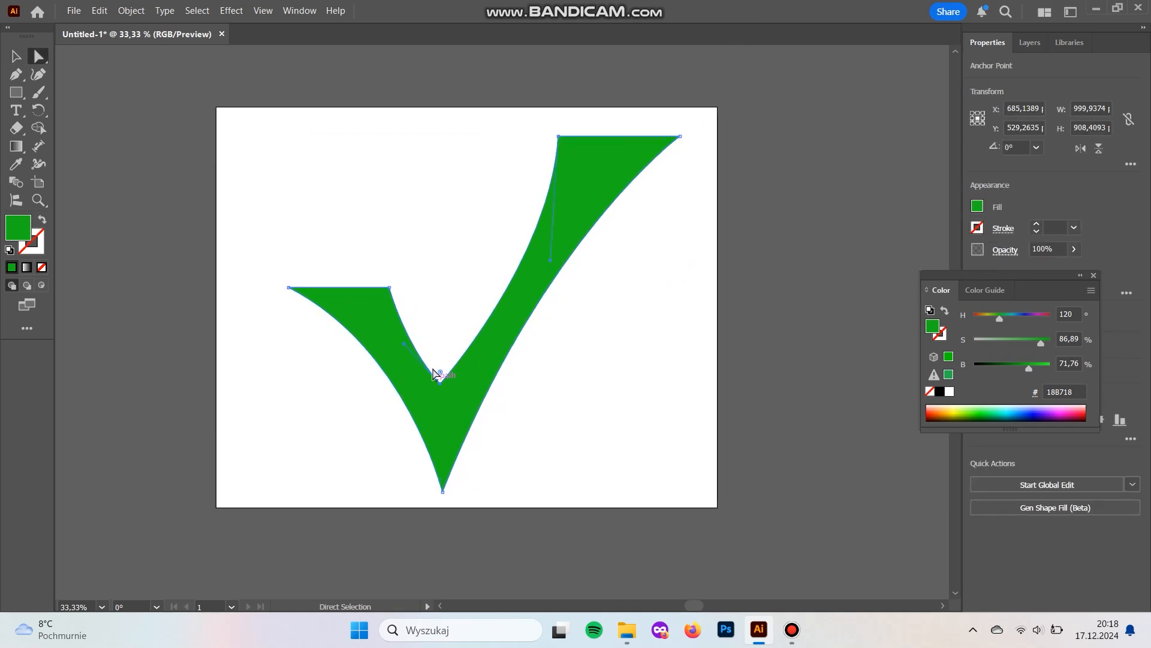
drag(404, 344, 408, 346)
drag(549, 261, 537, 268)
click(647, 351)
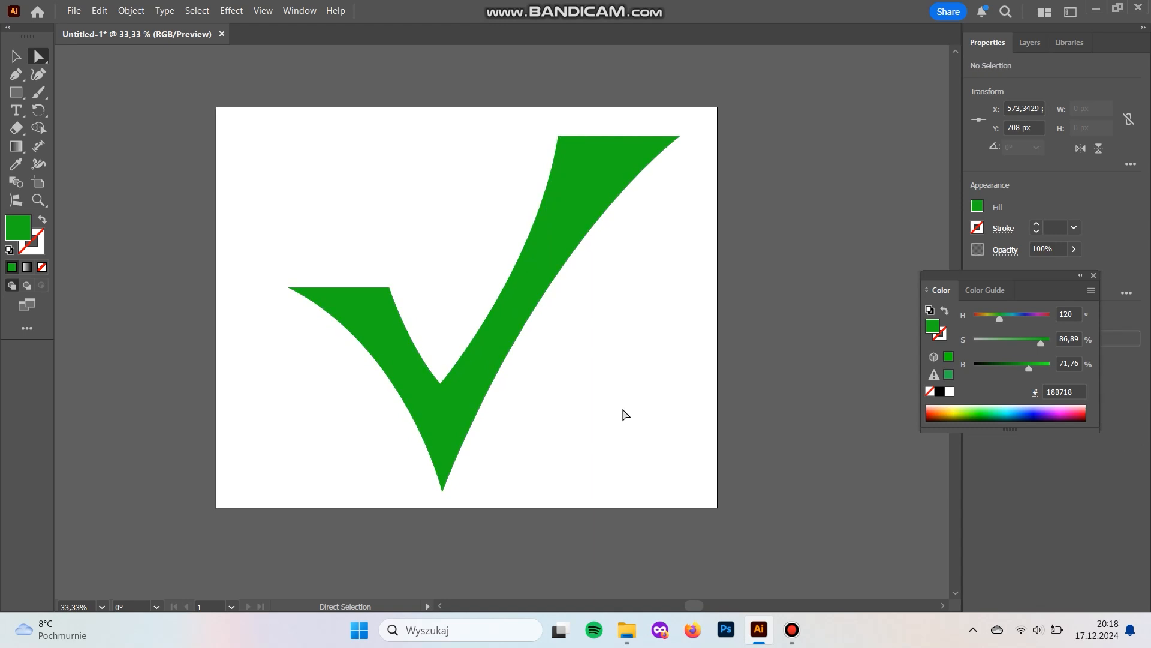
Raise the left tip's direction handle slightly to refine the short arm's outer curve.
click(465, 424)
click(289, 288)
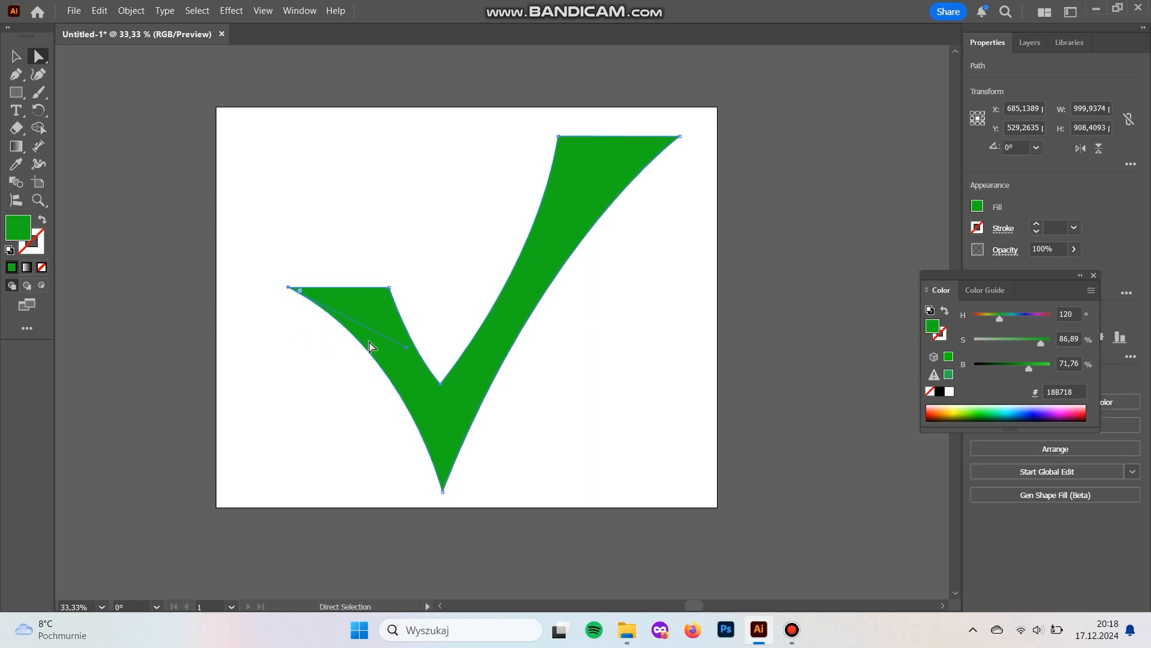
mouse_move(405, 345)
mouse_down()
mouse_move(390, 341)
mouse_move(405, 336)
mouse_up()
key(v)
click(567, 423)
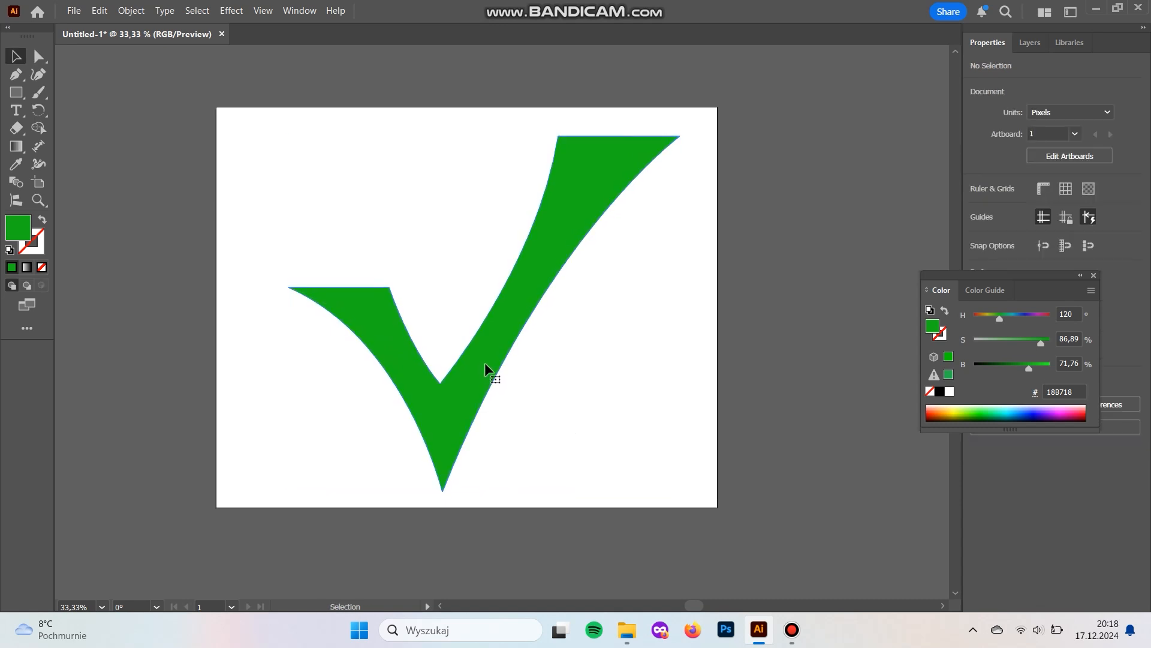
Apply the Extrude & Bevel 3D effect to the check mark with a depth of 50 px.
click(486, 365)
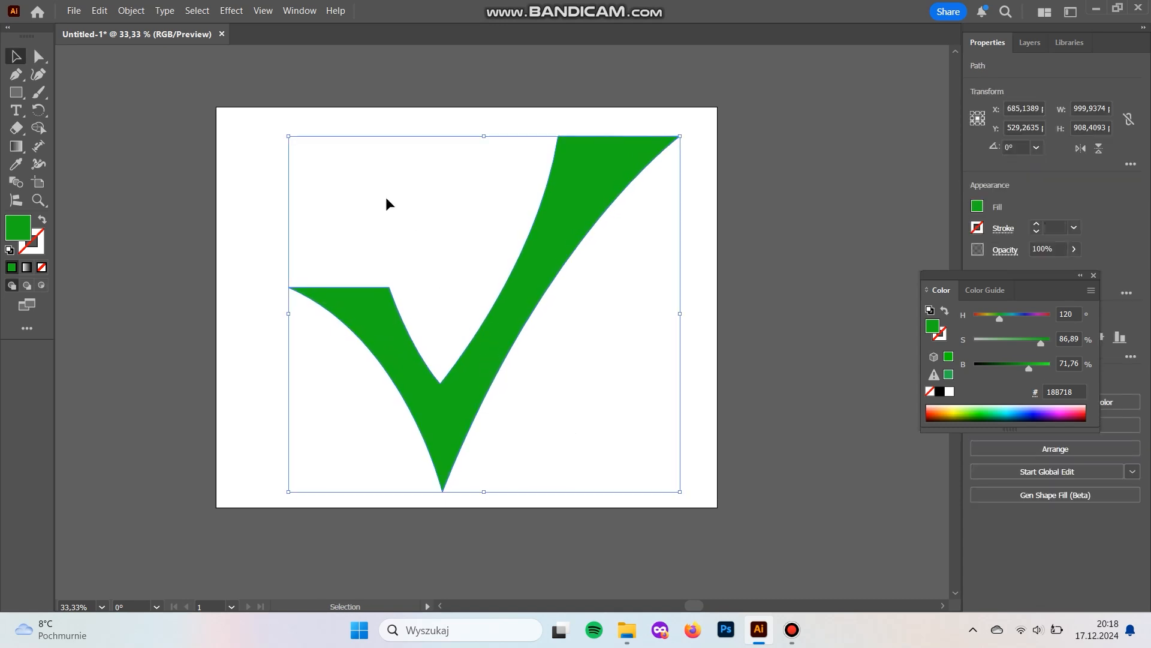
click(263, 11)
mouse_move(232, 11)
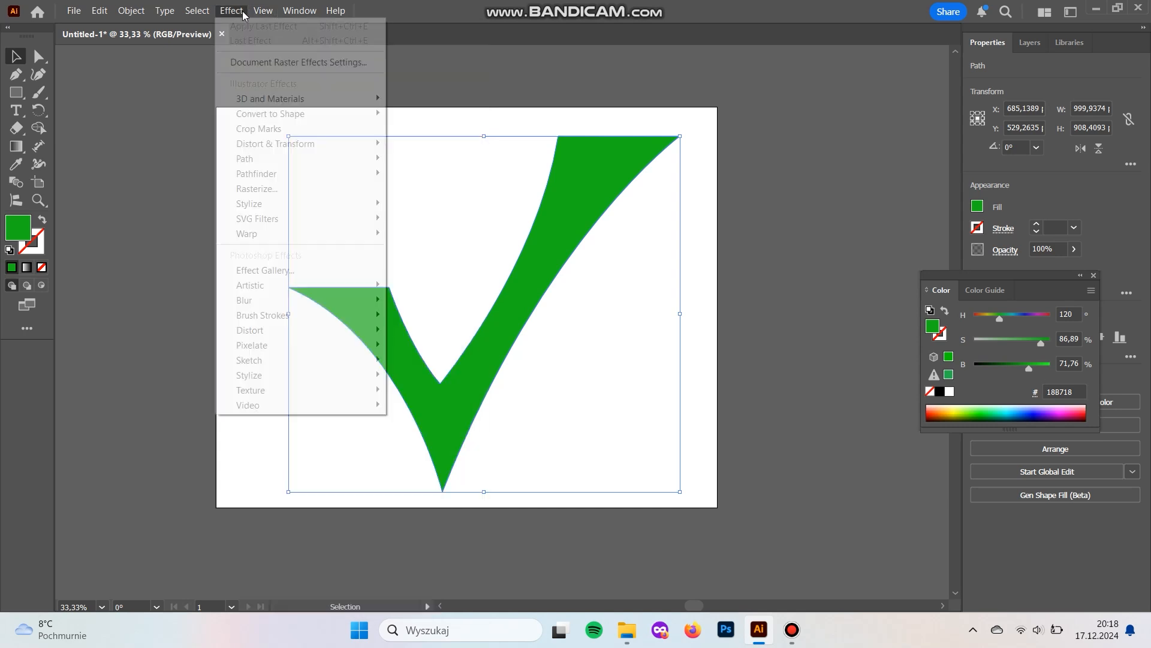
mouse_move(360, 99)
click(454, 100)
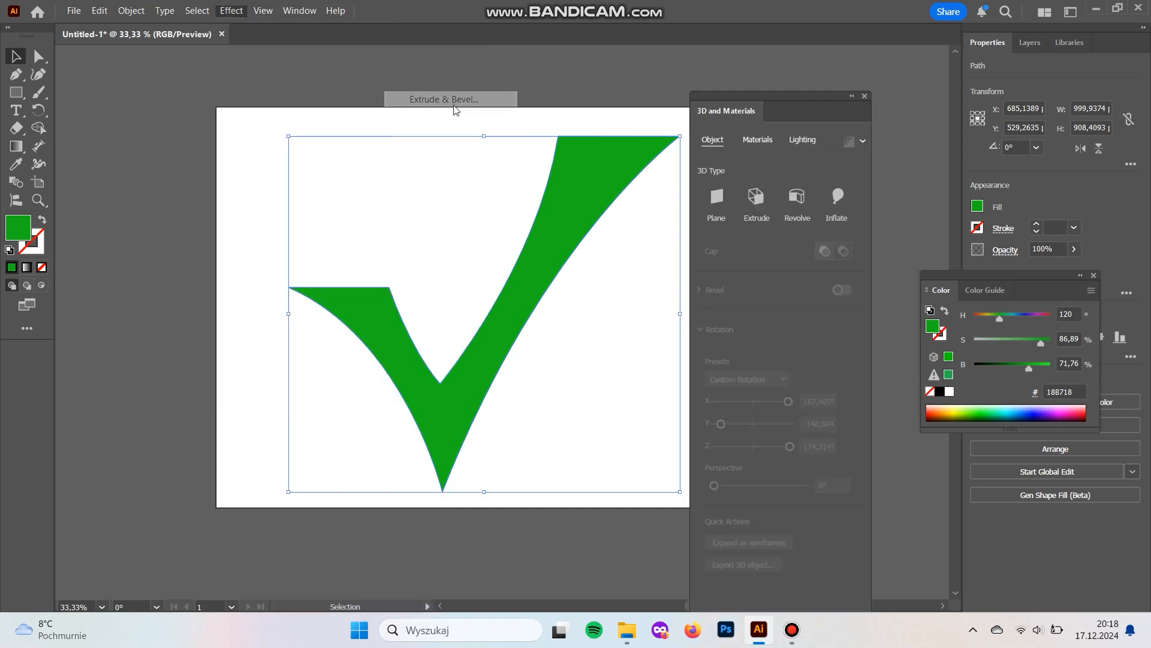
drag(718, 258, 718, 261)
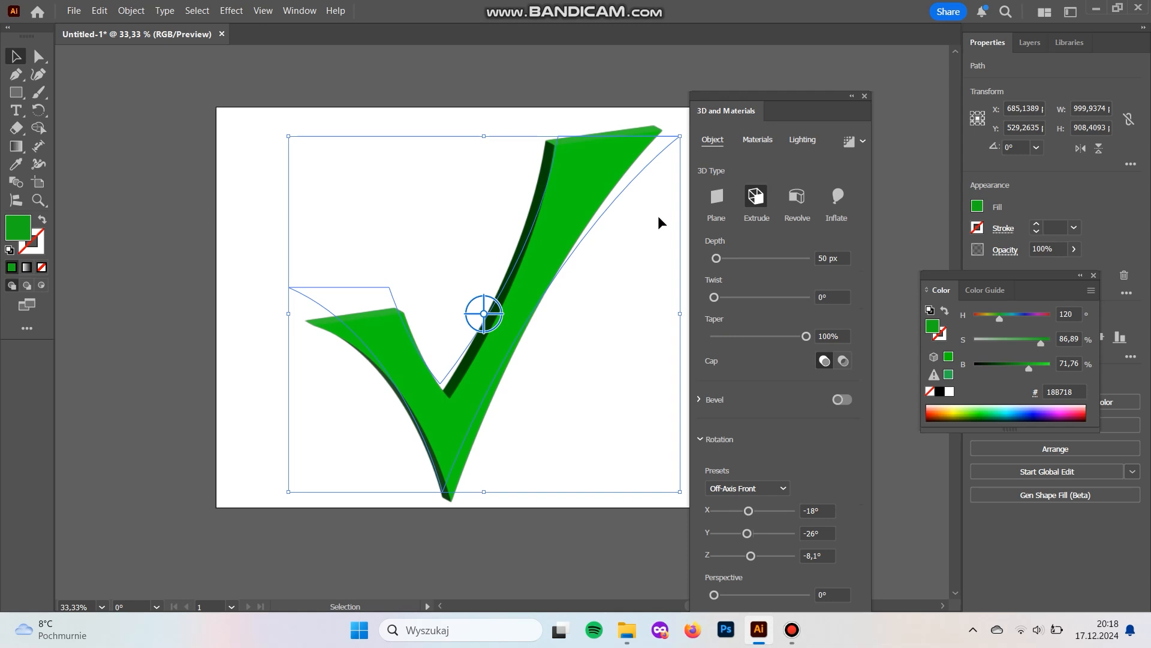
Reposition the 3D light to about 179° rotation and 55° height to brighten the check mark.
click(800, 139)
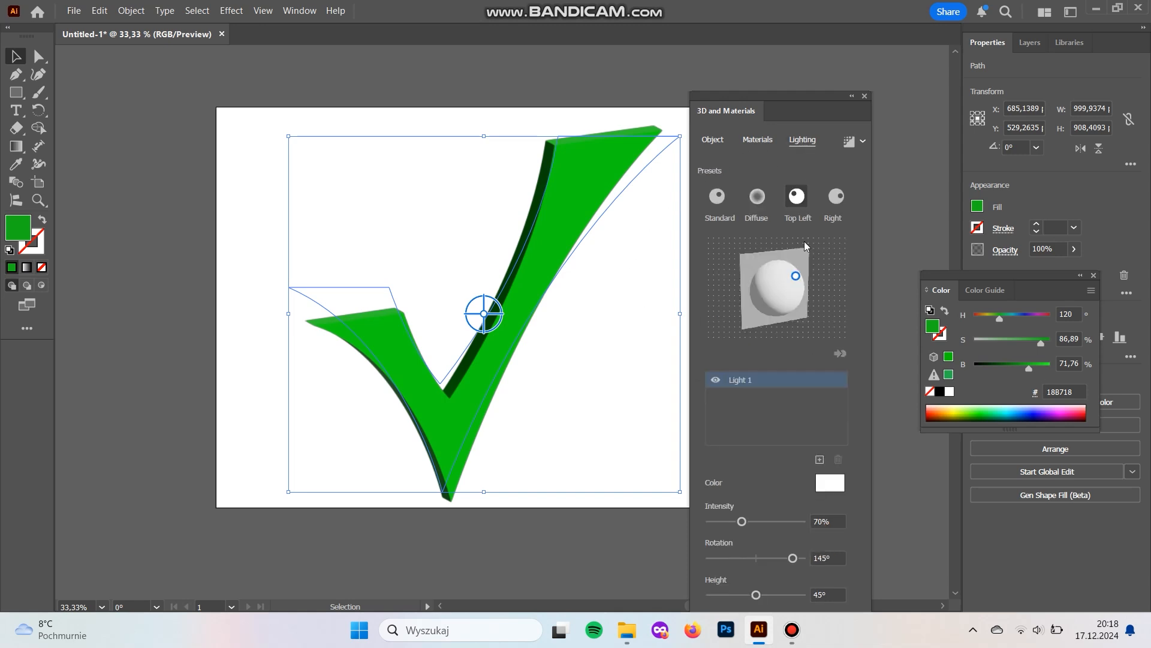
drag(792, 281, 790, 279)
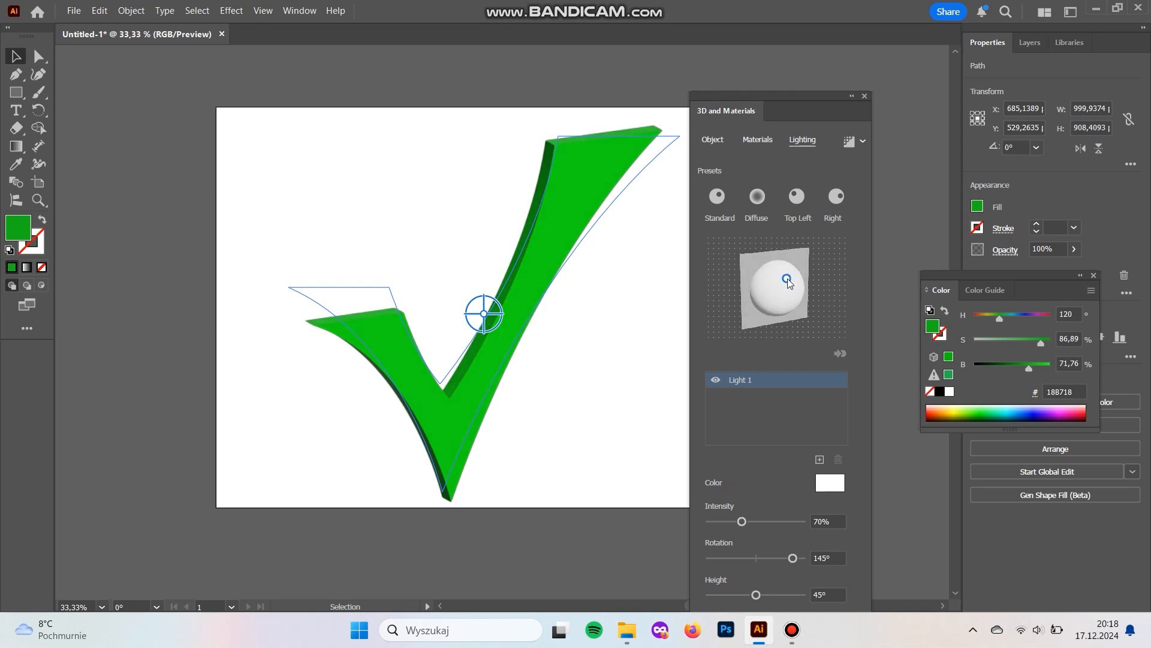
click(587, 543)
Scale the 3D check mark down proportionally and move it to roughly the middle of the artboard.
drag(571, 456, 506, 459)
drag(806, 94, 865, 41)
drag(620, 310, 709, 305)
click(558, 245)
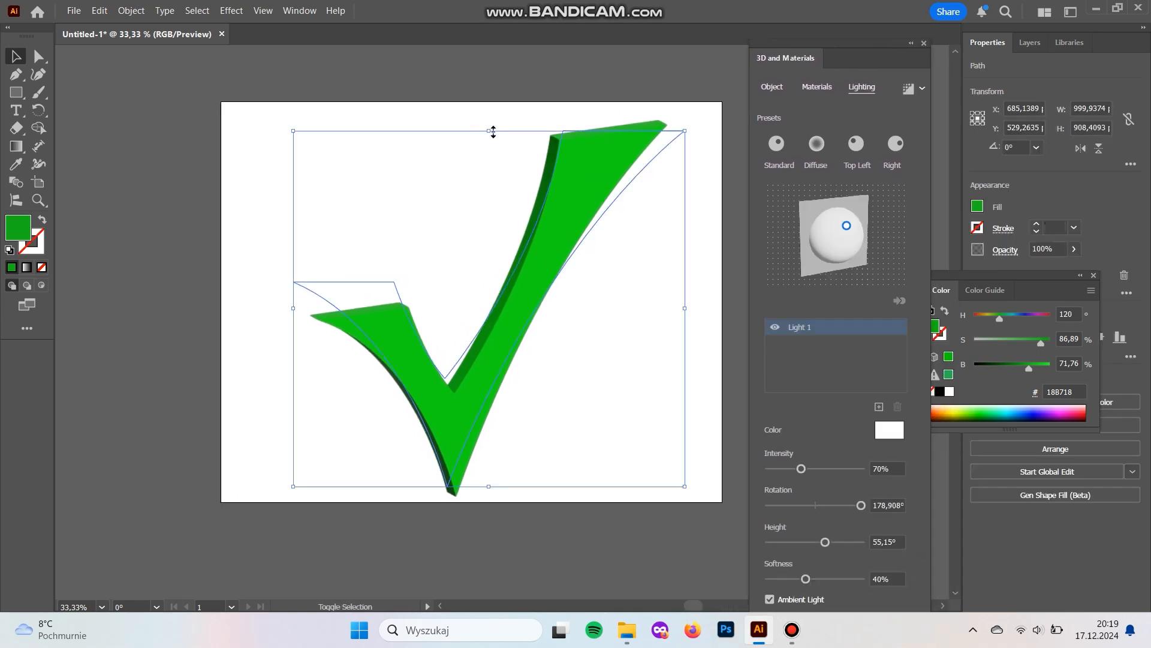
drag(491, 137, 491, 207)
drag(585, 264, 577, 205)
click(632, 296)
Draw a 1280 by 1024 px background rectangle covering the whole artboard.
drag(615, 316, 555, 322)
click(16, 92)
drag(162, 108, 639, 499)
key(v)
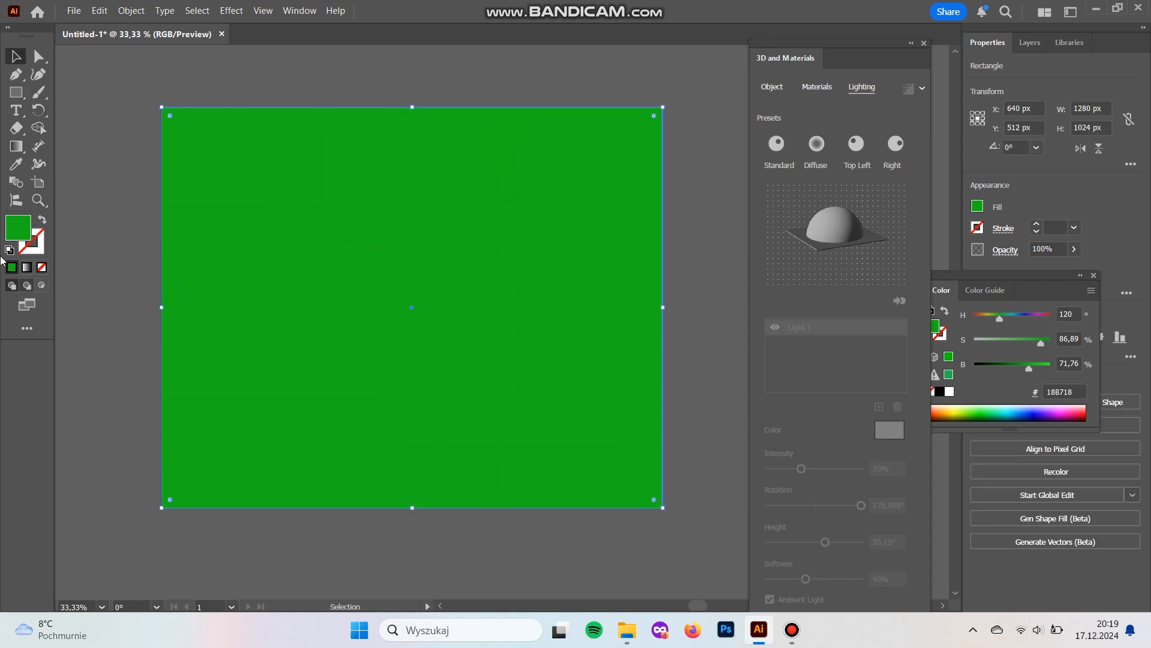
Fill the rectangle with dark green 1E591E and send it behind the check mark.
double_click(18, 234)
click(897, 197)
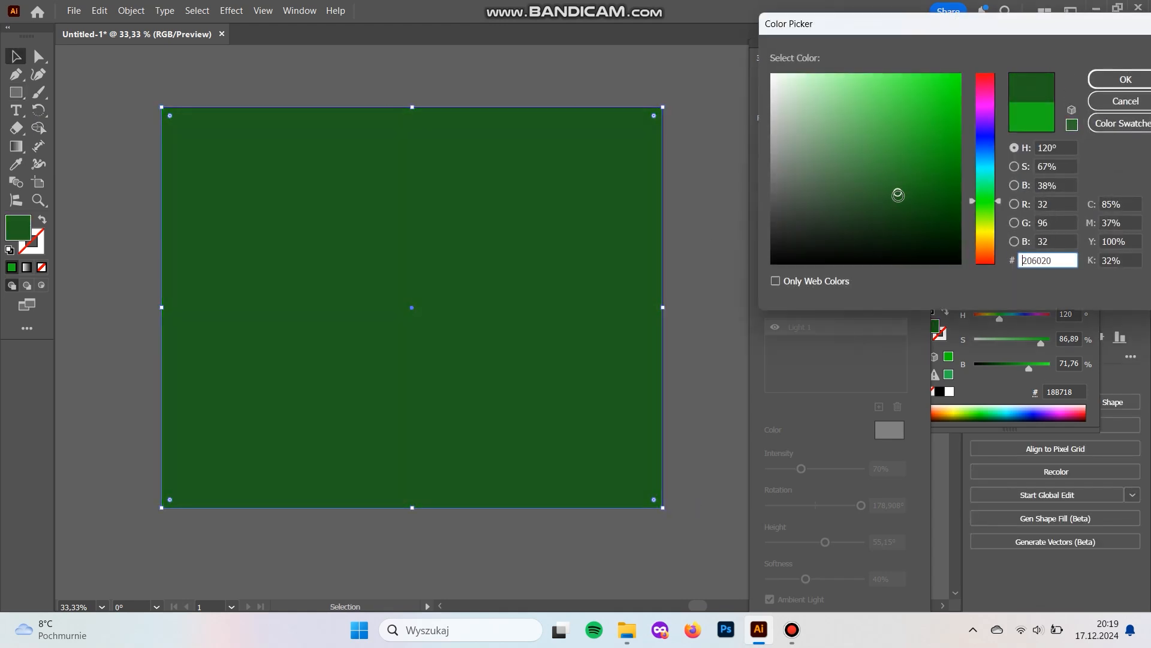
key(Return)
key(ctrl+shift+bracketleft)
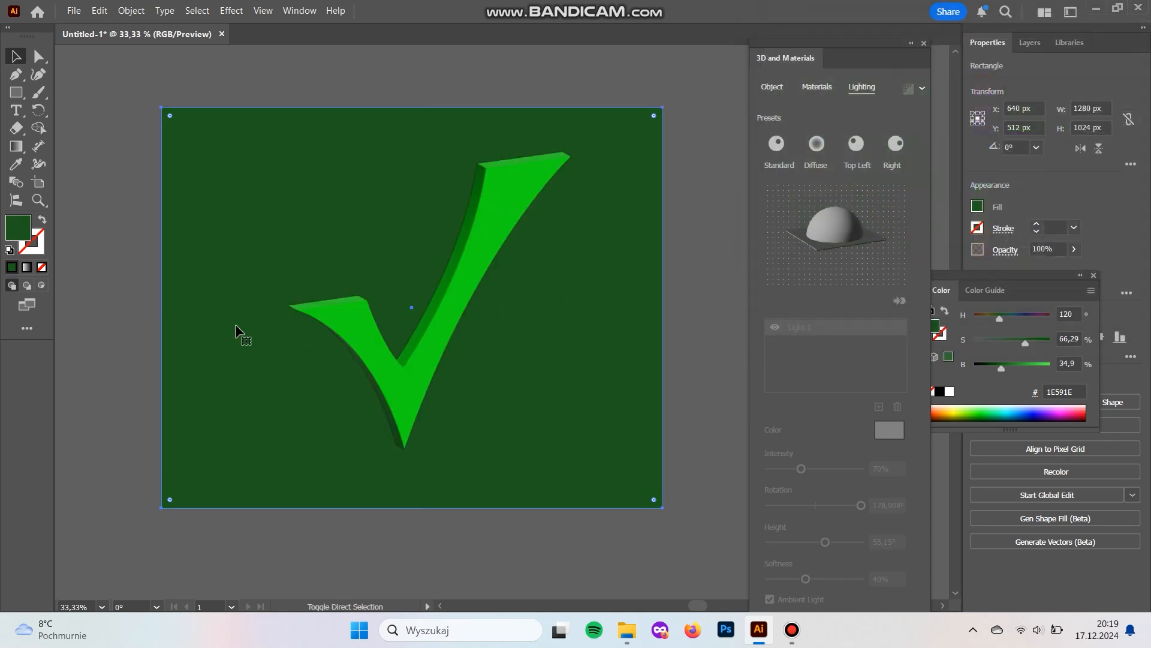
Darken the background rectangle's fill to 093309.
double_click(18, 228)
mouse_move(911, 204)
mouse_down()
mouse_move(907, 216)
mouse_move(894, 205)
mouse_move(870, 213)
mouse_move(916, 246)
mouse_move(926, 230)
mouse_up()
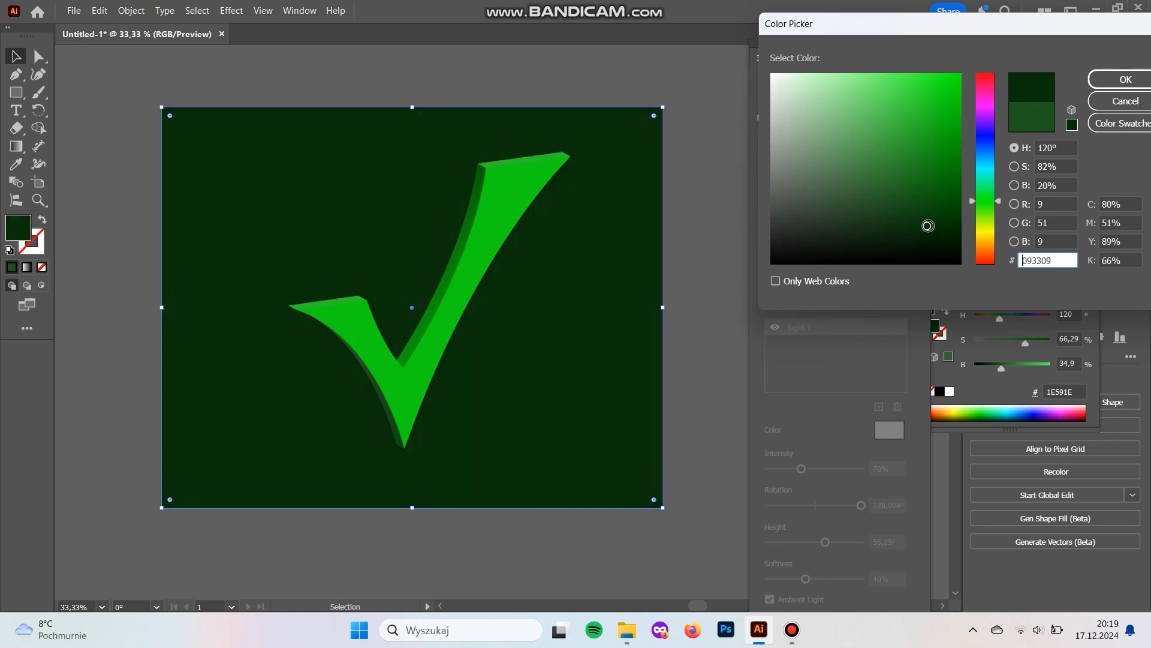
click(1126, 81)
click(729, 224)
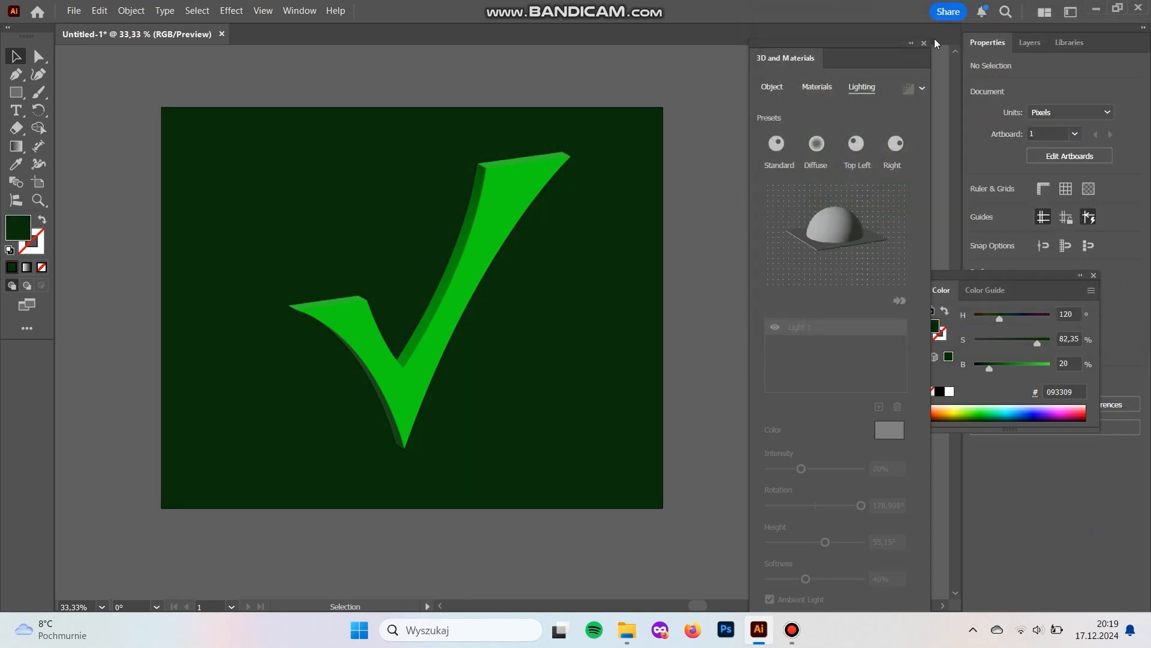
Close the floating 3D and color settings to clear the workspace around the artboard.
click(924, 43)
click(1094, 276)
drag(787, 266, 874, 261)
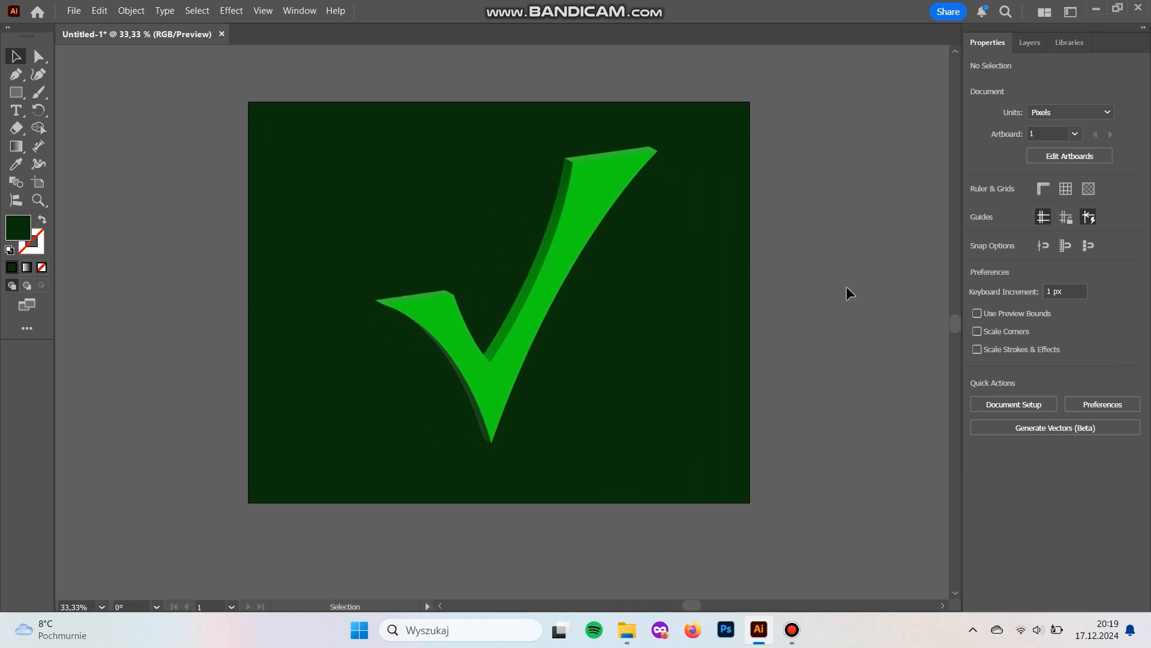
Center the check mark horizontally and vertically on the artboard.
click(618, 180)
click(1029, 337)
click(1098, 337)
click(790, 263)
drag(834, 343, 849, 348)
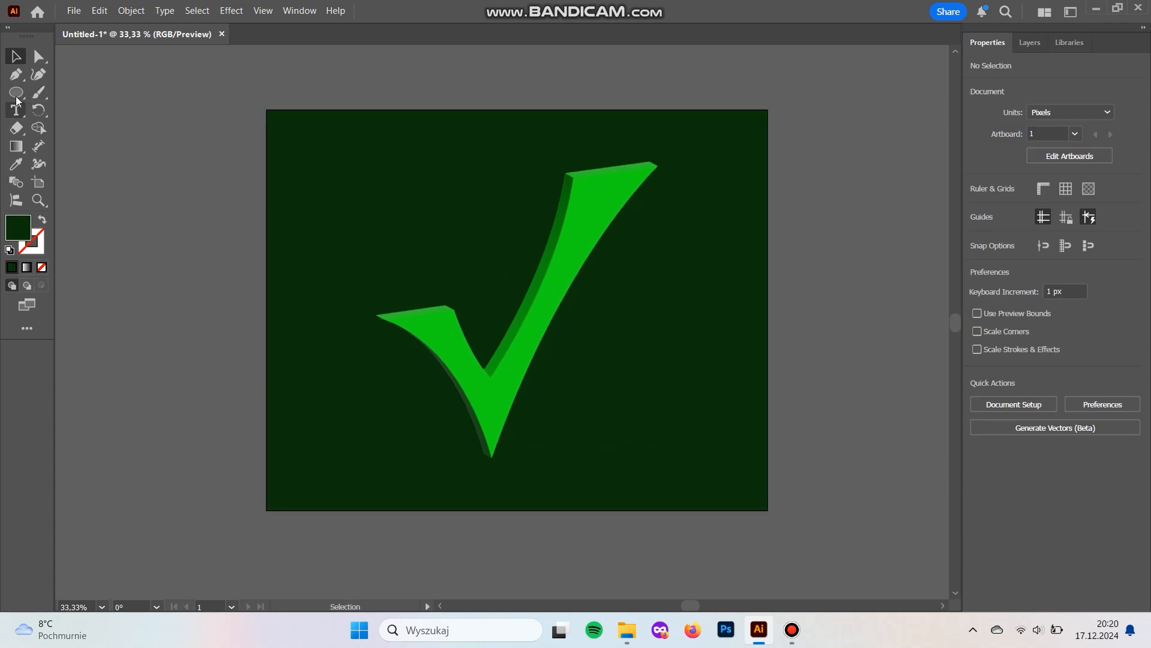
Draw a wide, flat ellipse about 561 by 124 px across the lower tip of the check mark.
click(17, 94)
drag(407, 432, 625, 481)
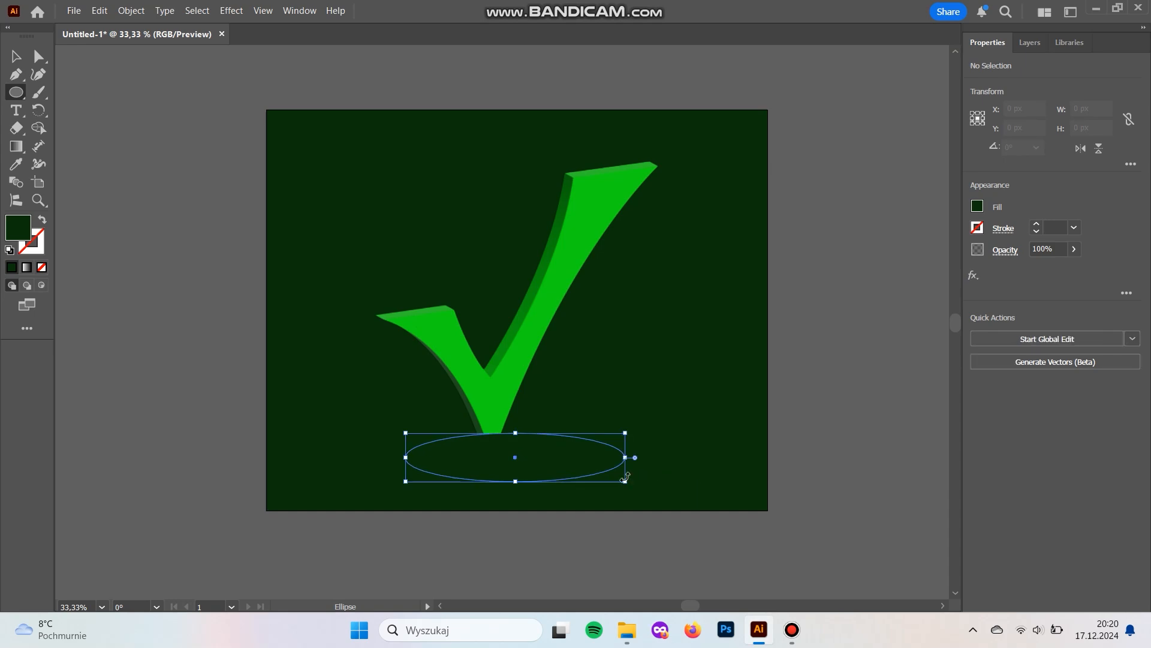
key(v)
Apply the default white-to-black linear gradient to the ellipse's fill.
click(263, 10)
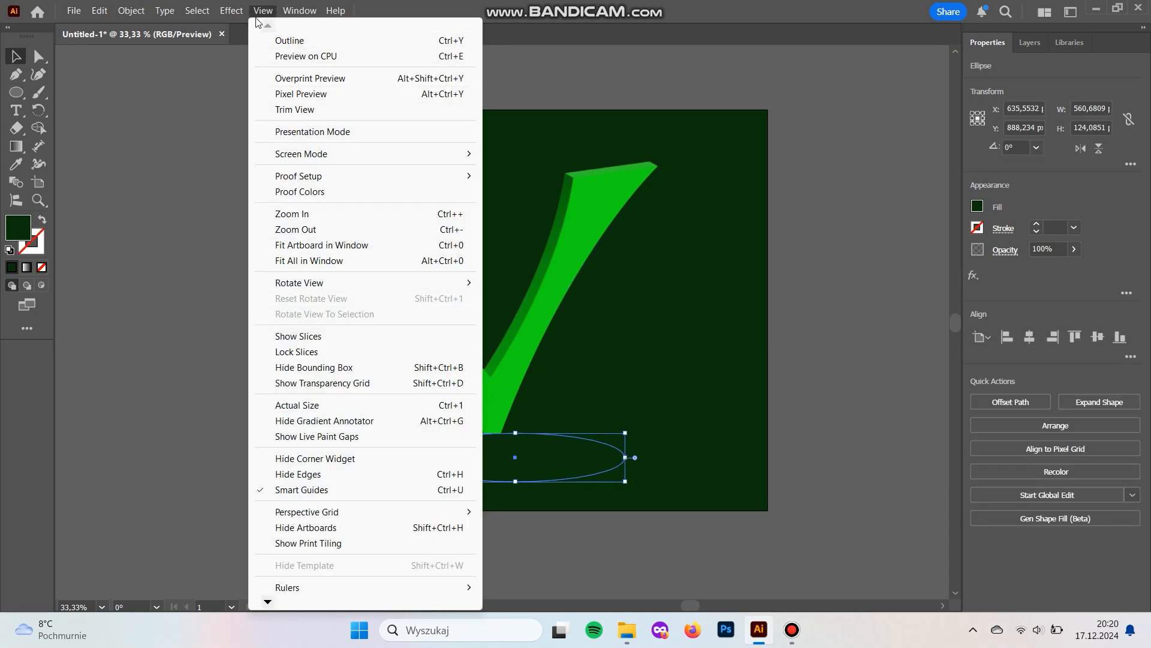
mouse_move(299, 12)
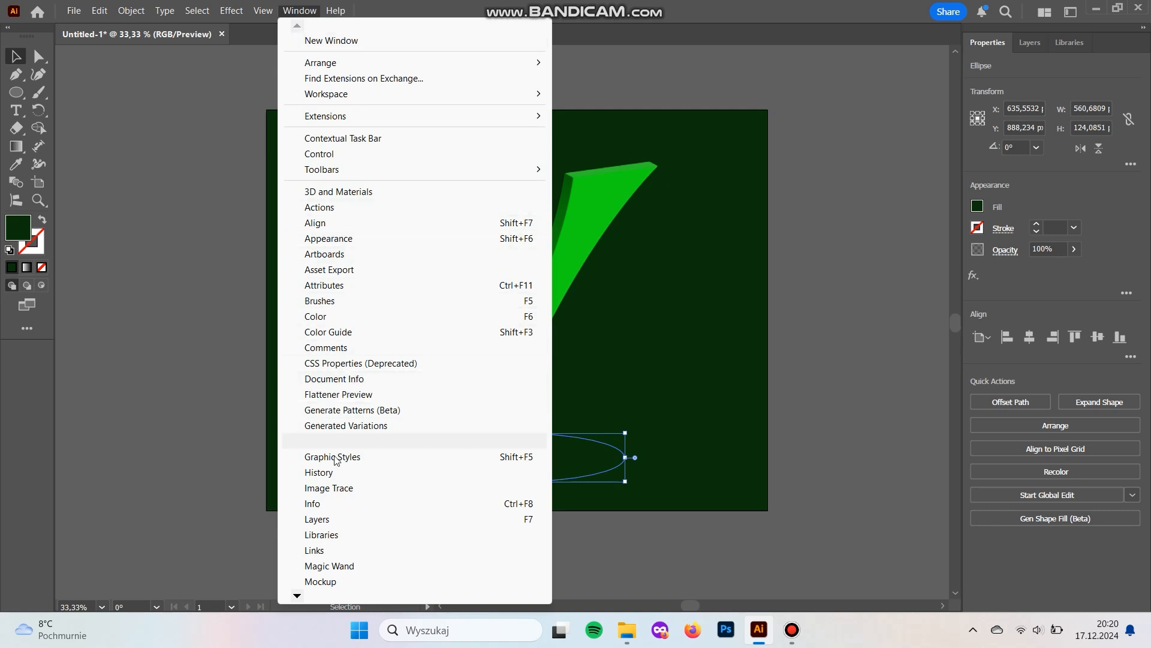
click(371, 442)
drag(911, 49, 718, 194)
click(825, 318)
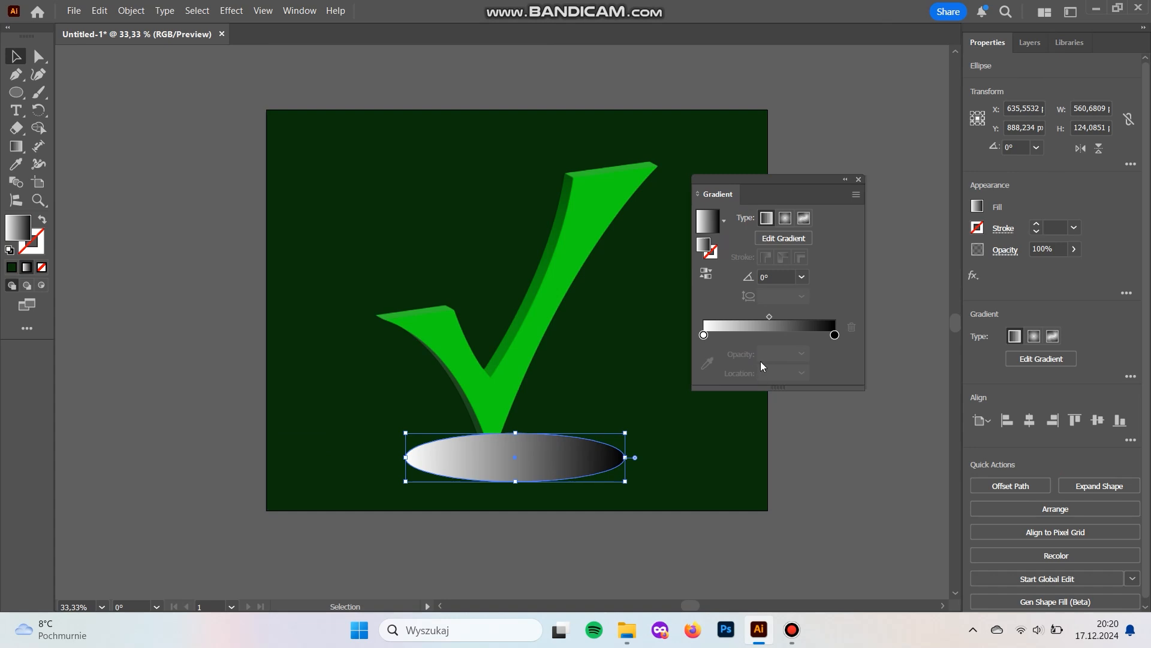
Recolor both stops of the ellipse's gradient by sampling the dark green of the background.
click(710, 366)
click(646, 325)
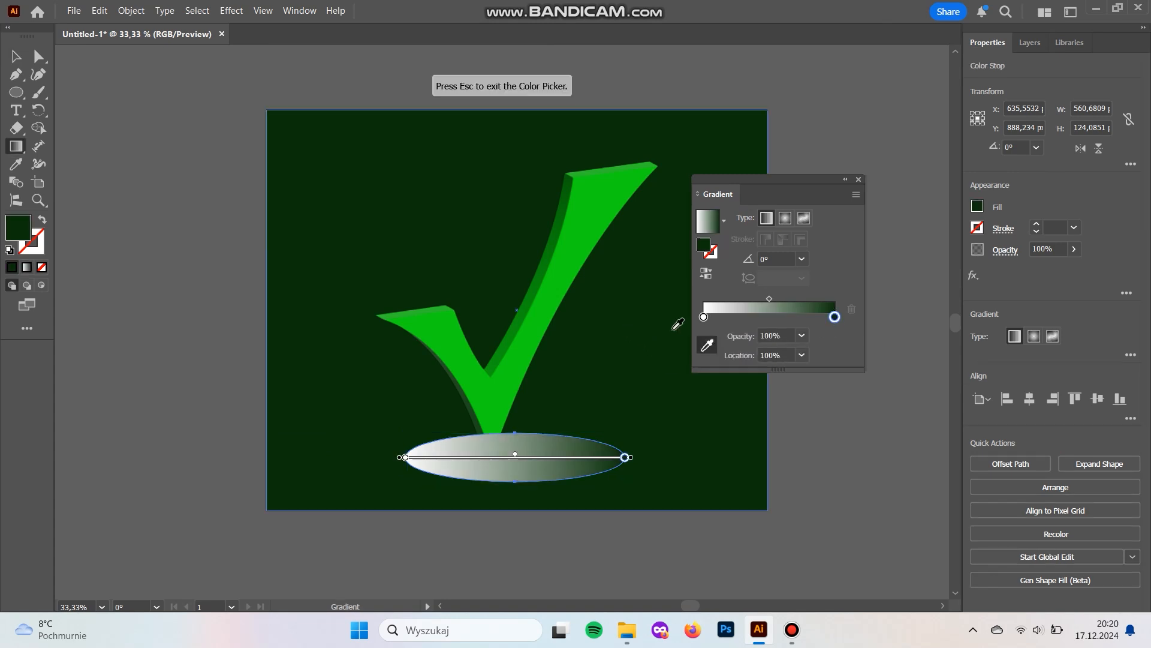
click(703, 317)
click(623, 321)
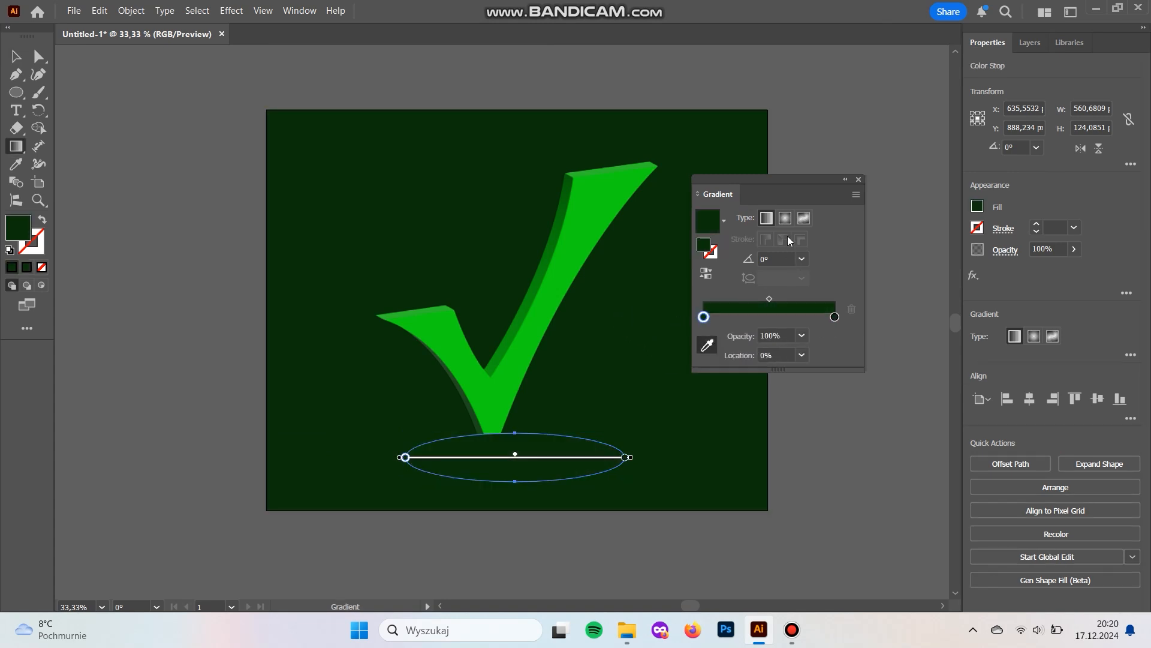
Change the ellipse's gradient to radial and darken its inner color stop to 002900.
click(786, 218)
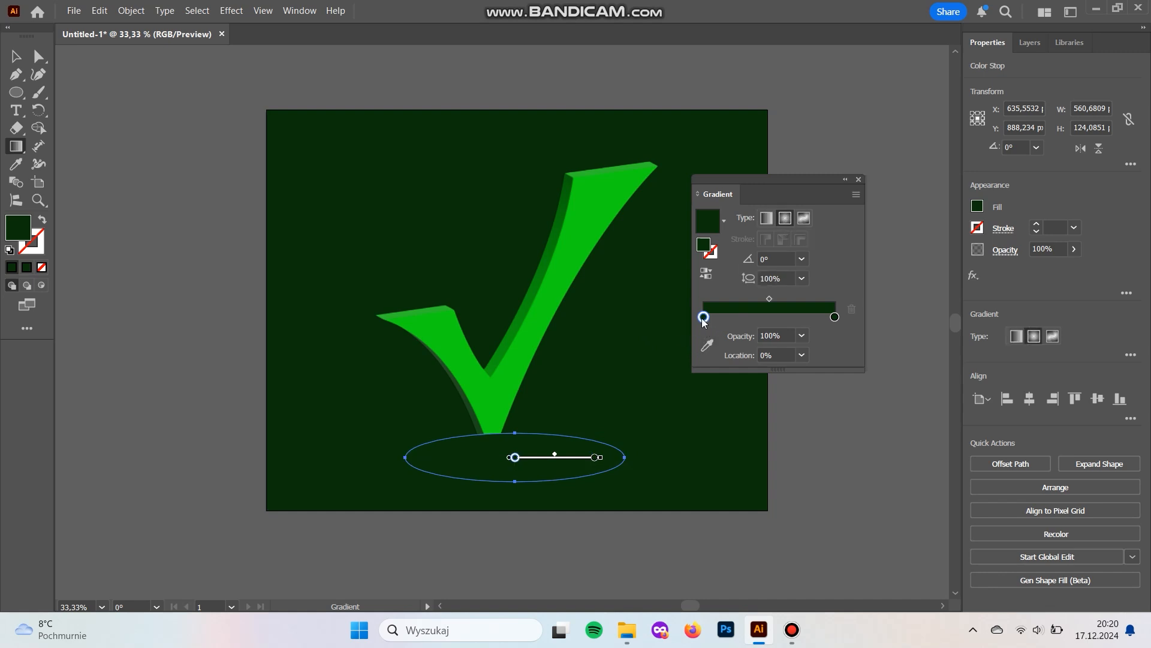
double_click(704, 317)
mouse_move(727, 425)
mouse_down()
mouse_move(710, 427)
mouse_move(722, 426)
mouse_up()
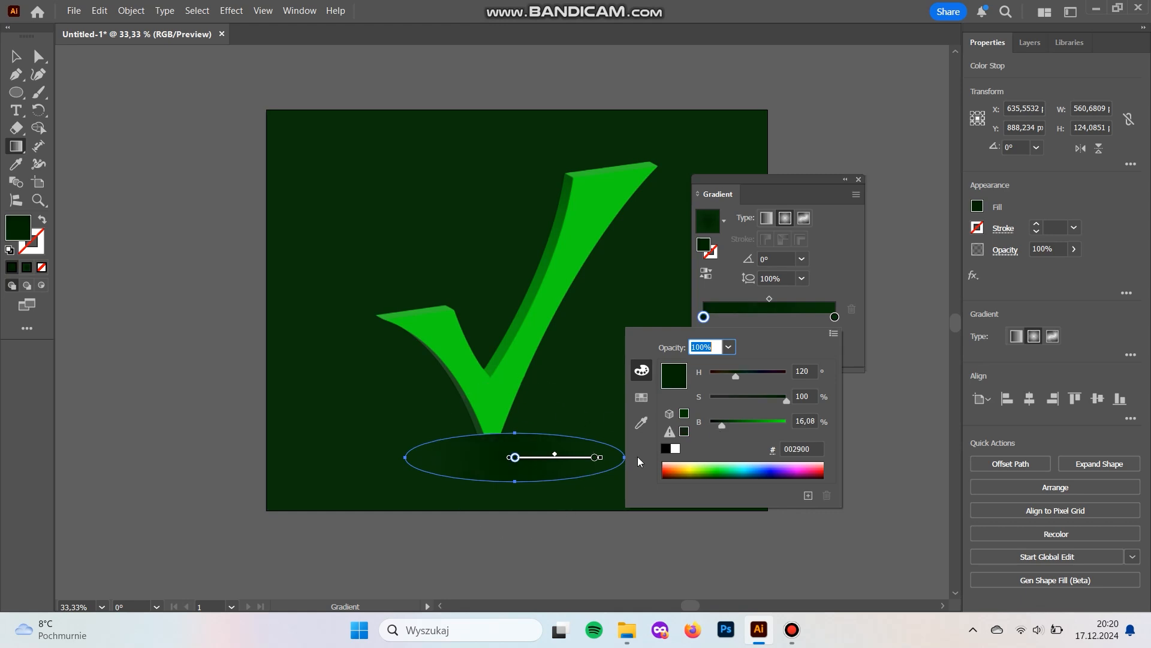
click(843, 262)
Flatten the radial gradient to an aspect ratio of about 20% and place the ellipse behind the check mark, beneath its lower tip.
mouse_move(517, 393)
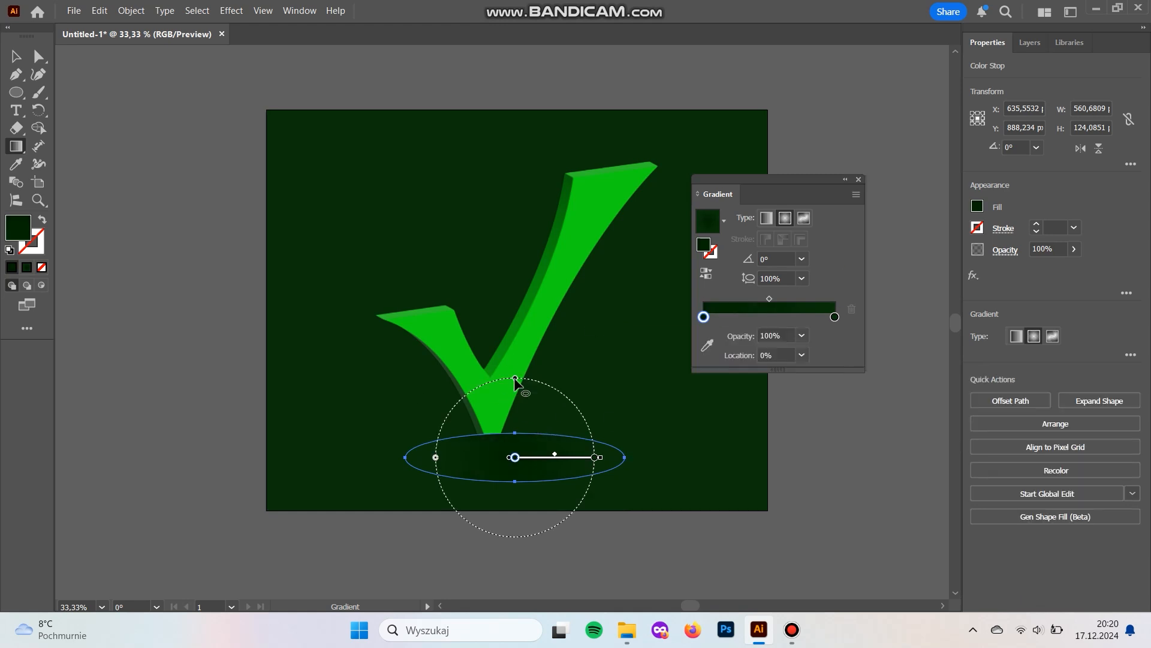
drag(516, 390, 514, 466)
key(v)
click(571, 567)
click(552, 569)
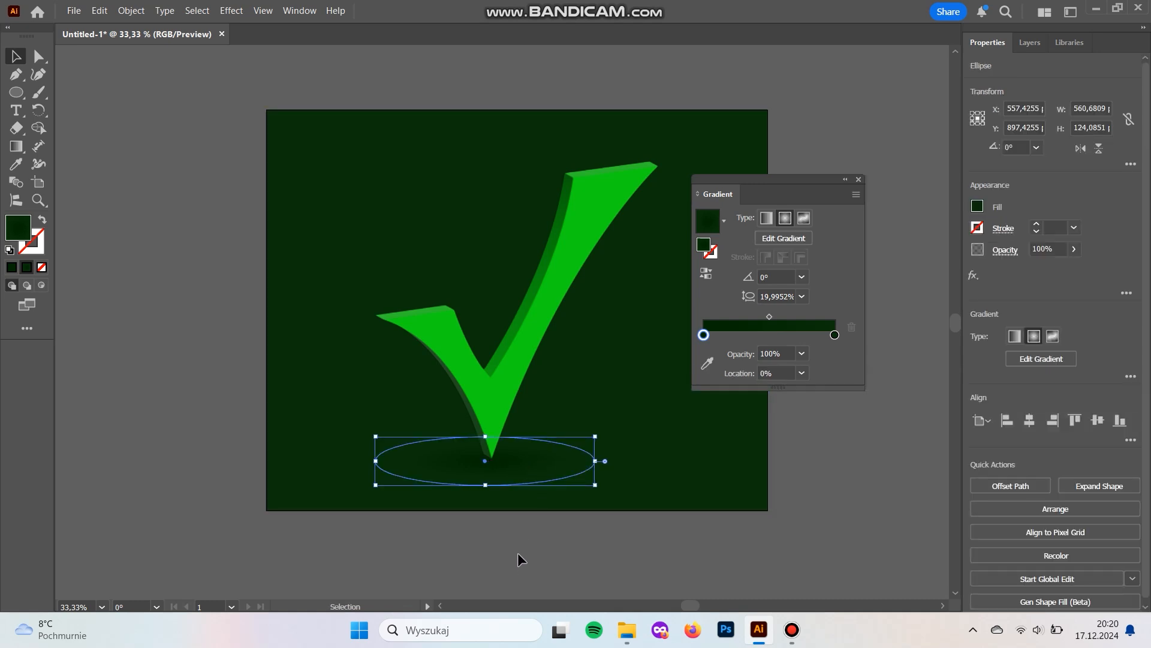
Shift the midpoint of the shadow ellipse's gradient closer to its inner color stop.
key(g)
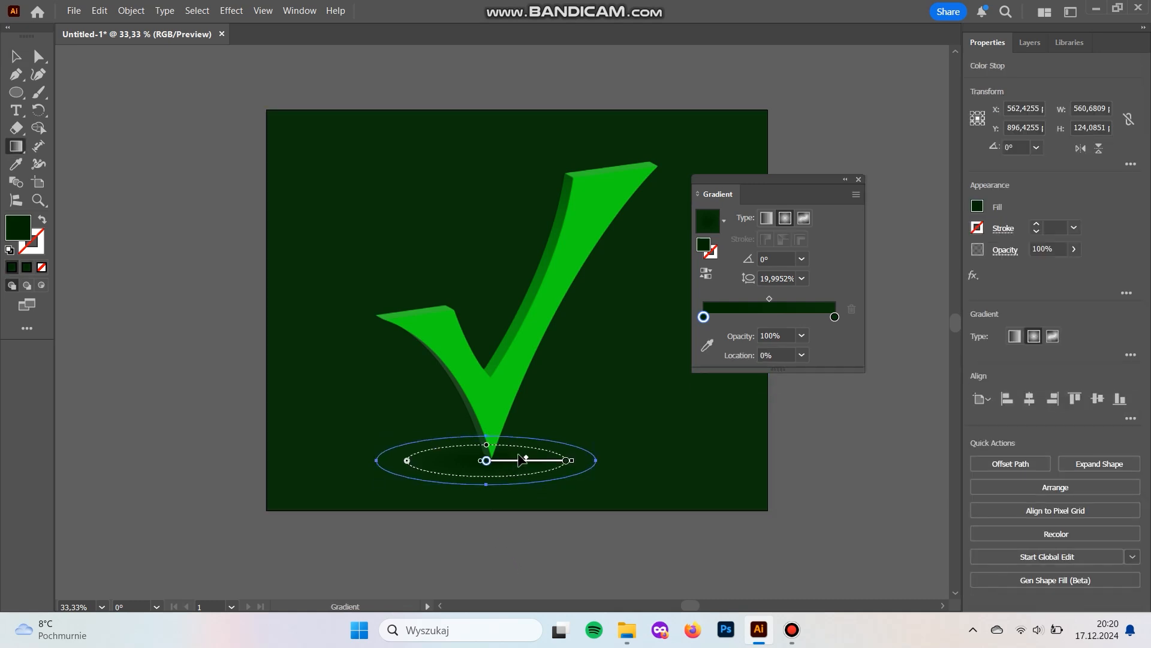
key(v)
click(558, 575)
key(space)
drag(549, 534, 526, 550)
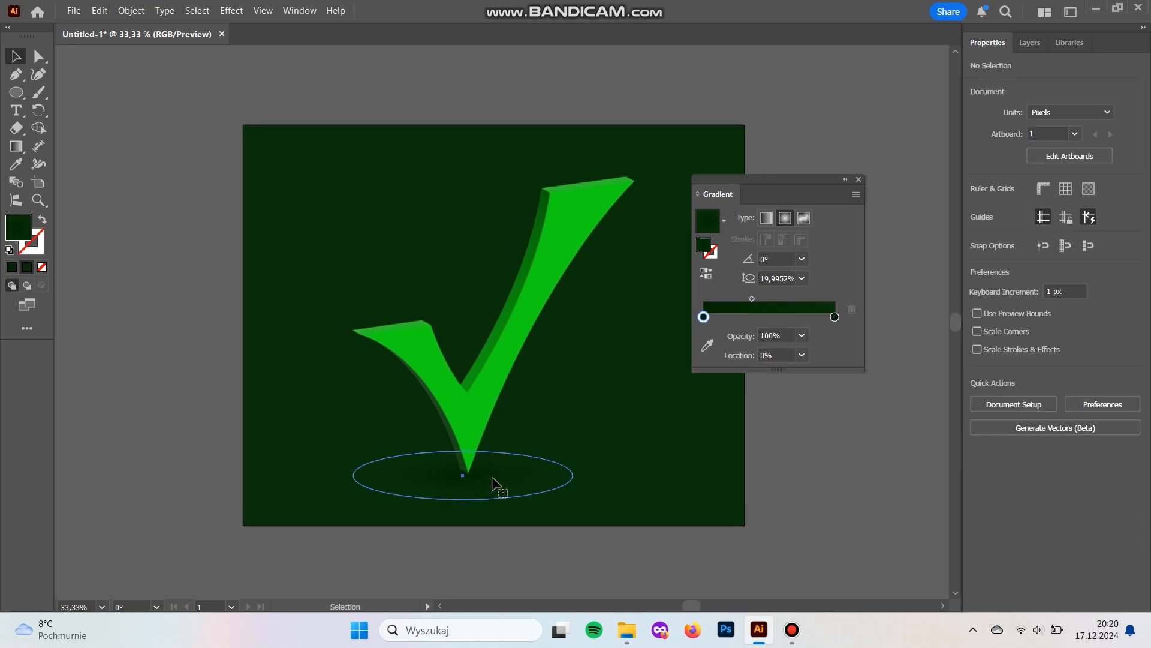
Resize the shadow ellipse to about 697 by 120 px and reposition it under the check mark's tip.
click(496, 484)
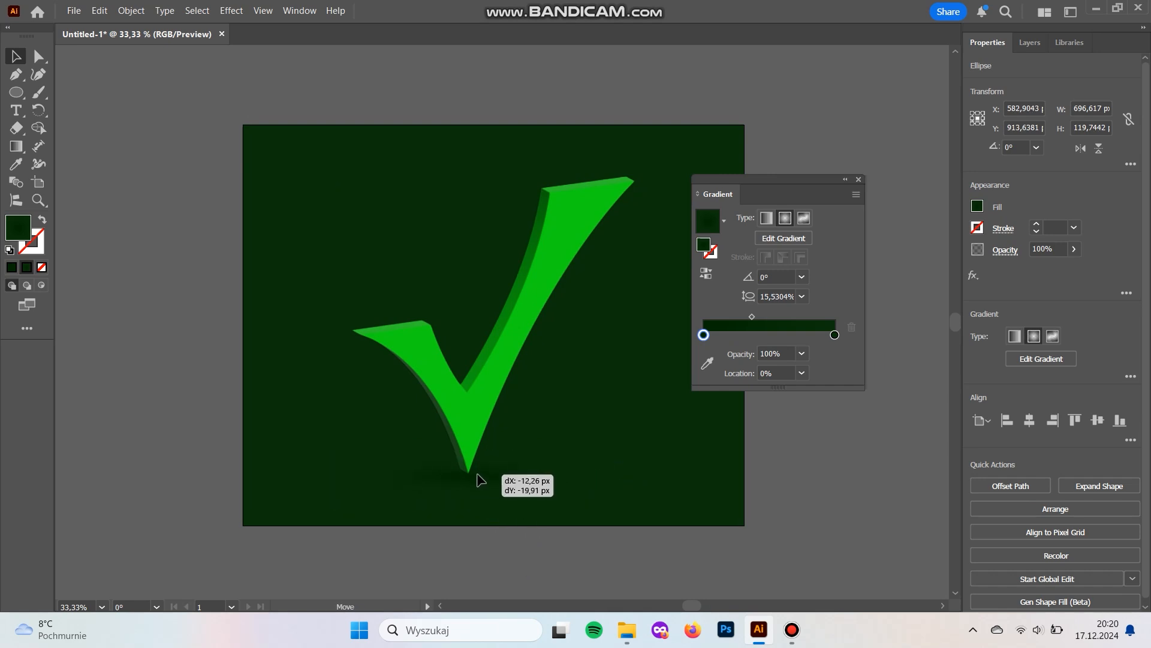
click(564, 569)
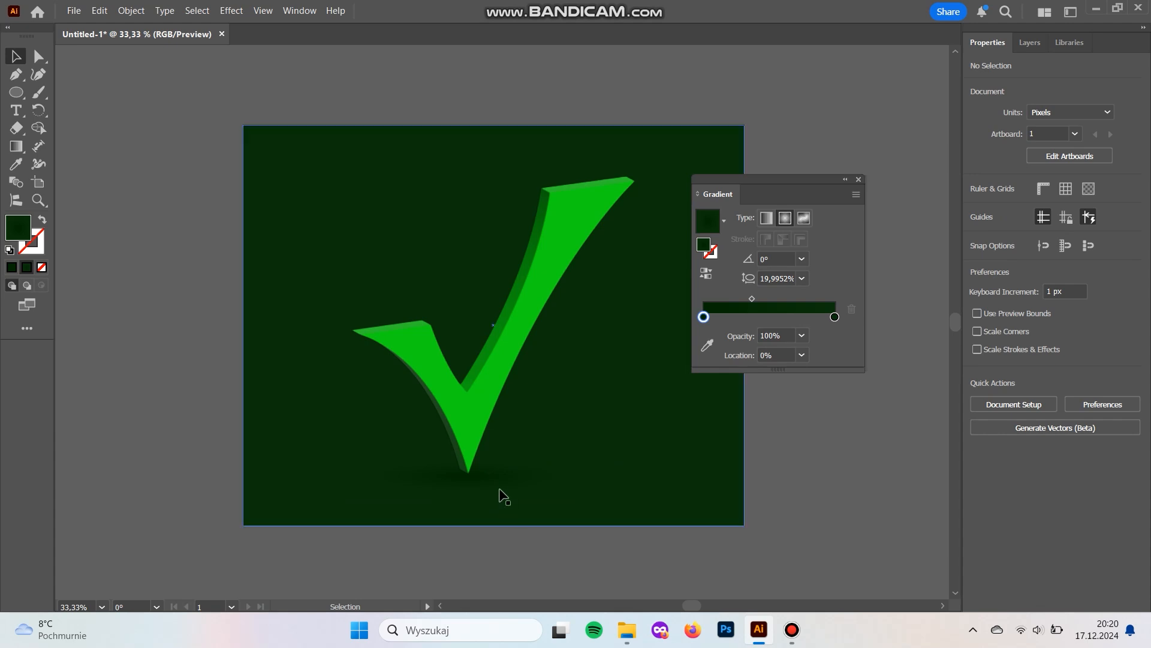
click(498, 495)
Deselect the artwork and close the floating gradient settings to leave the finished design in view.
click(503, 562)
drag(536, 568, 467, 570)
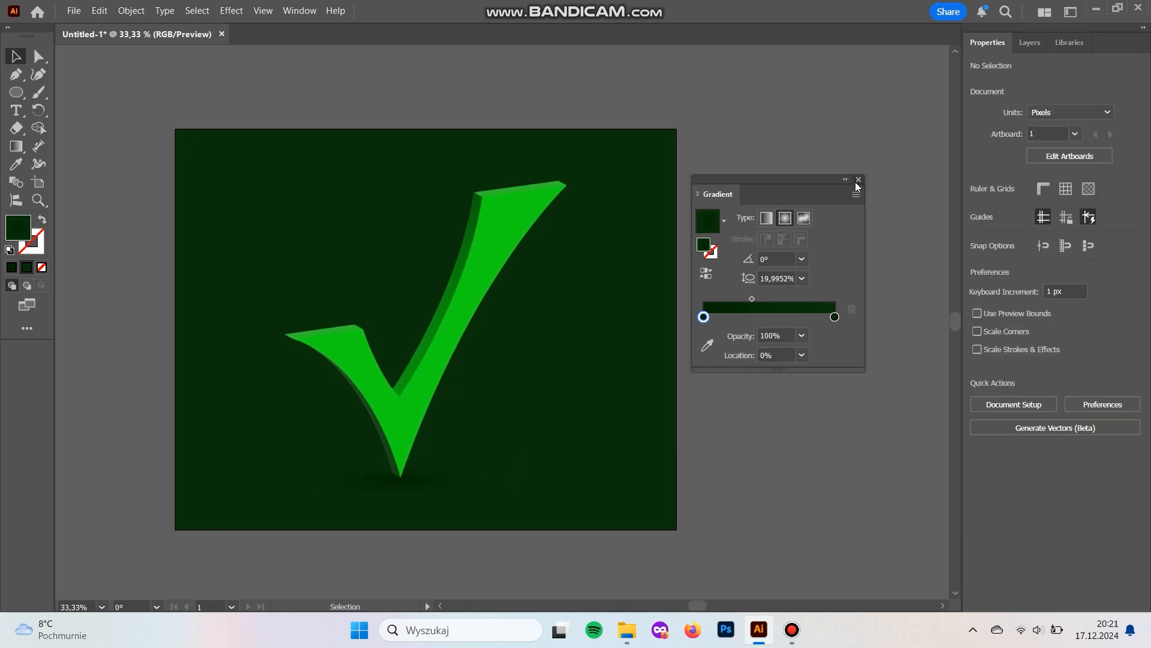
click(858, 180)
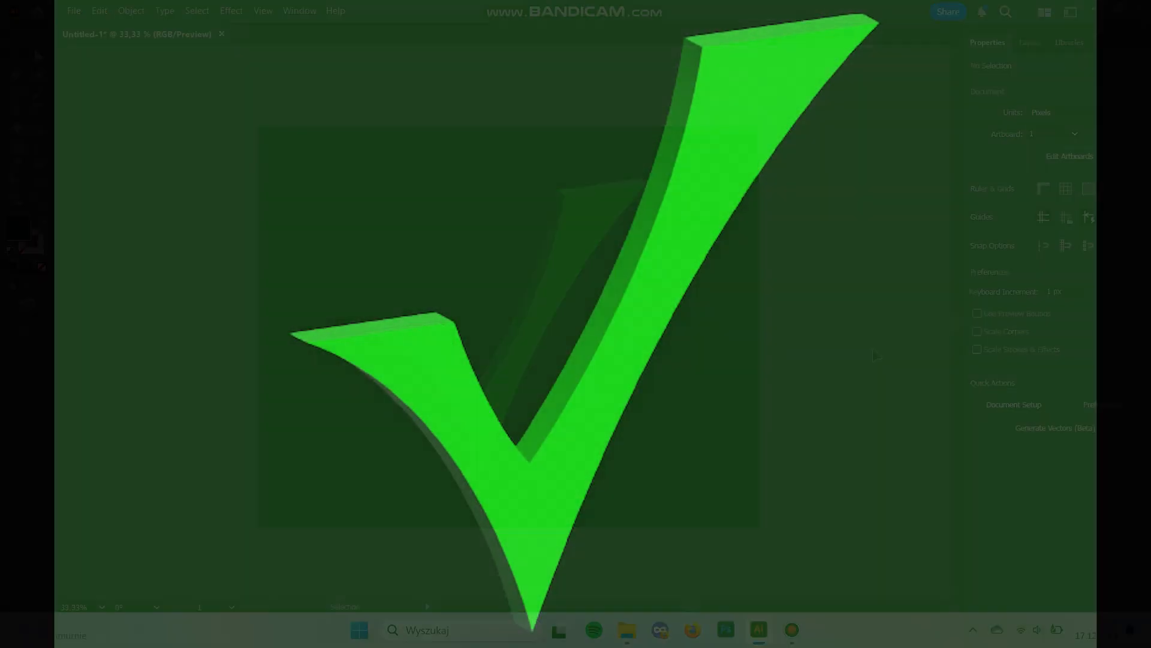